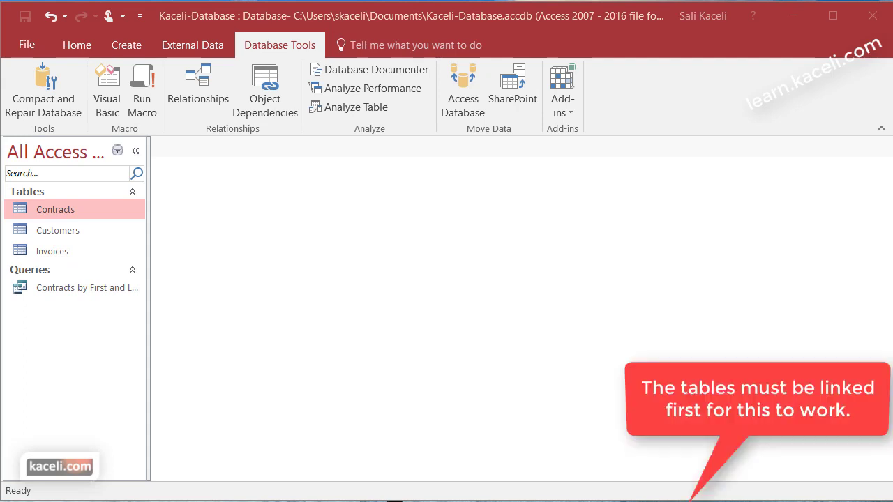
Open the Relationships window showing how Customers, Contracts and Invoices are linked
{"action": "left_click", "coordinate": [199, 88]}
{"action": "left_click", "coordinate": [199, 87]}
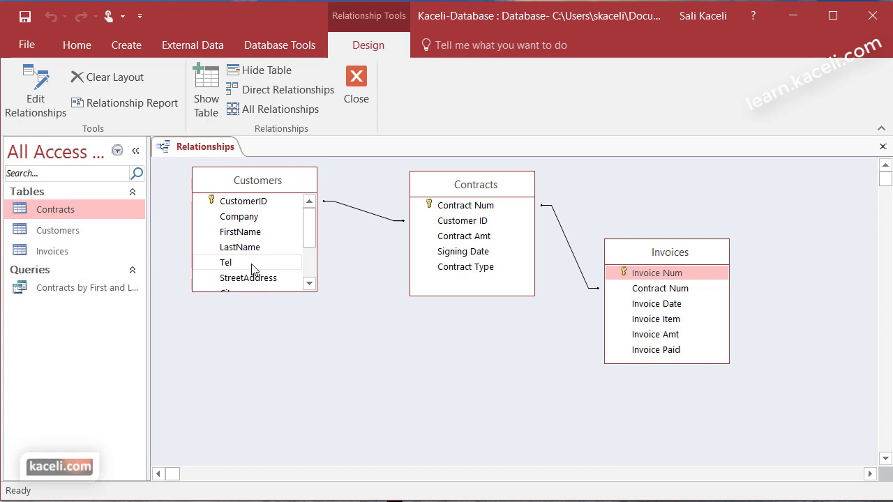
Close Relationships and use the Form Wizard to build a Customers form with all fields and default settings
{"action": "left_click", "coordinate": [364, 79]}
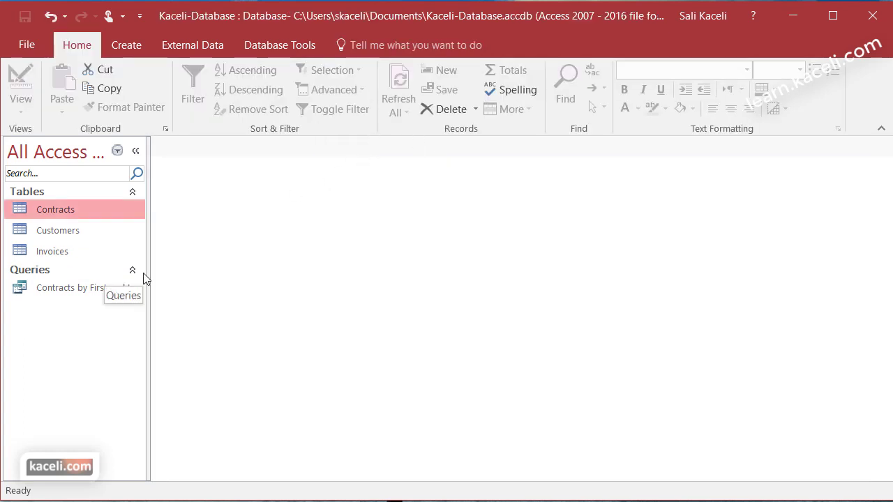
{"action": "left_click", "coordinate": [67, 232]}
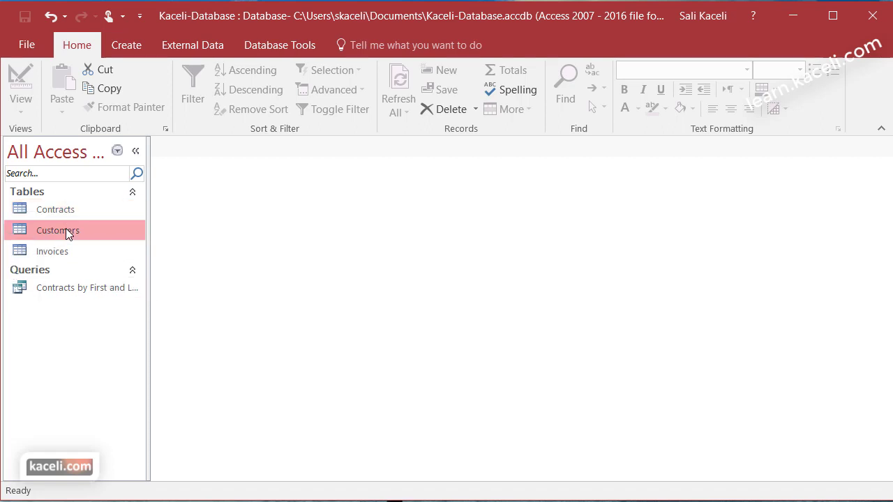
{"action": "left_click", "coordinate": [140, 46]}
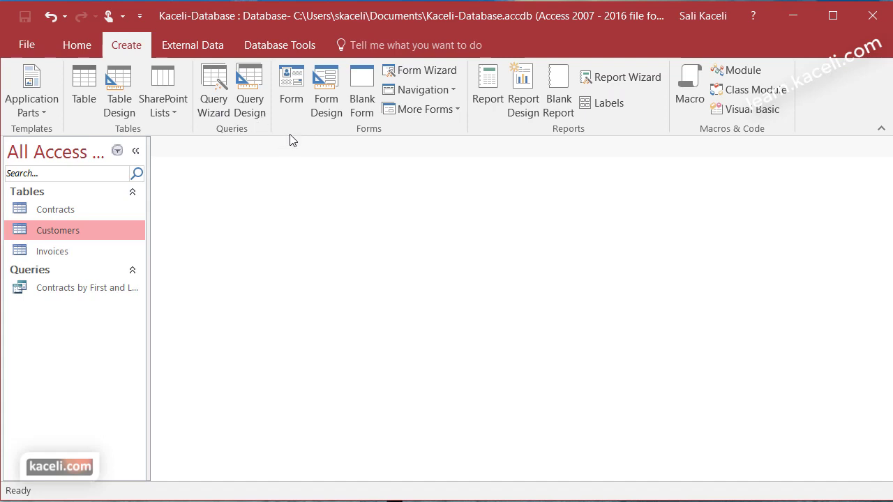
{"action": "left_click", "coordinate": [415, 73]}
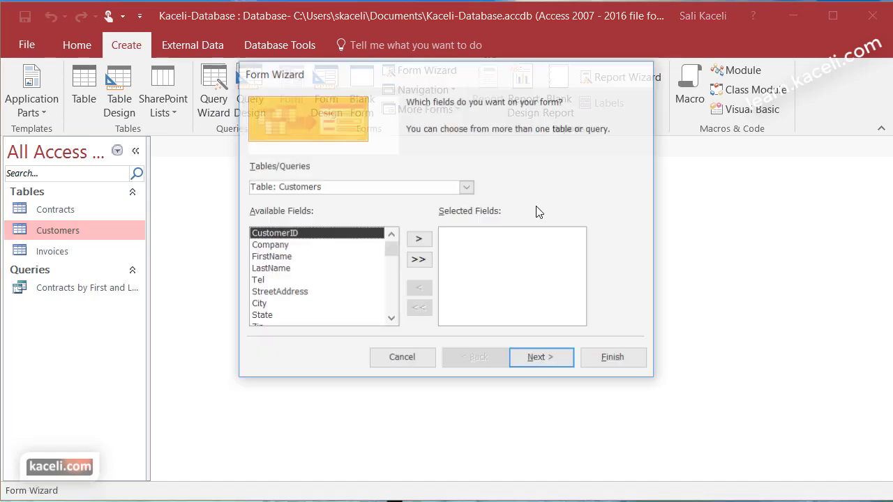
{"action": "left_click", "coordinate": [419, 260]}
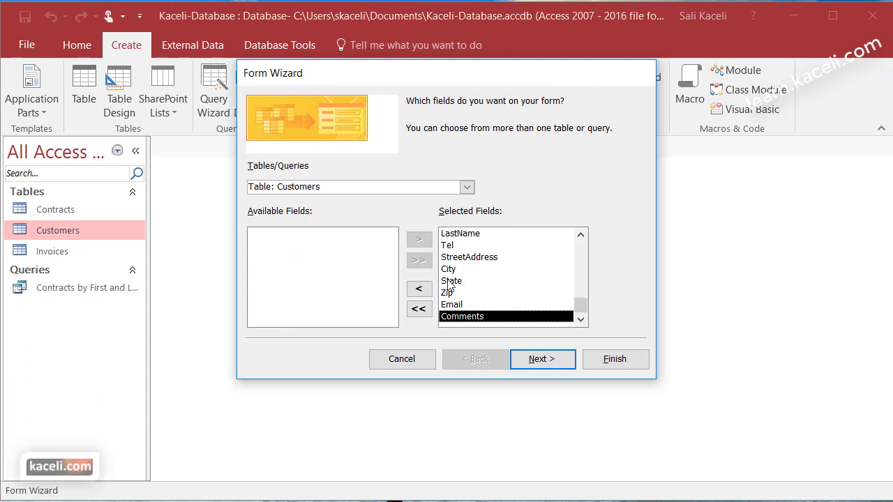
{"action": "left_click", "coordinate": [555, 364]}
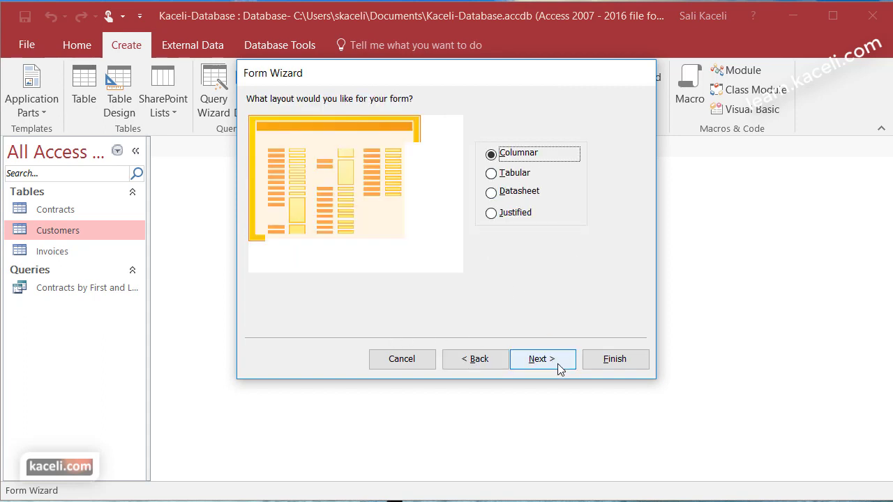
{"action": "left_click", "coordinate": [557, 362]}
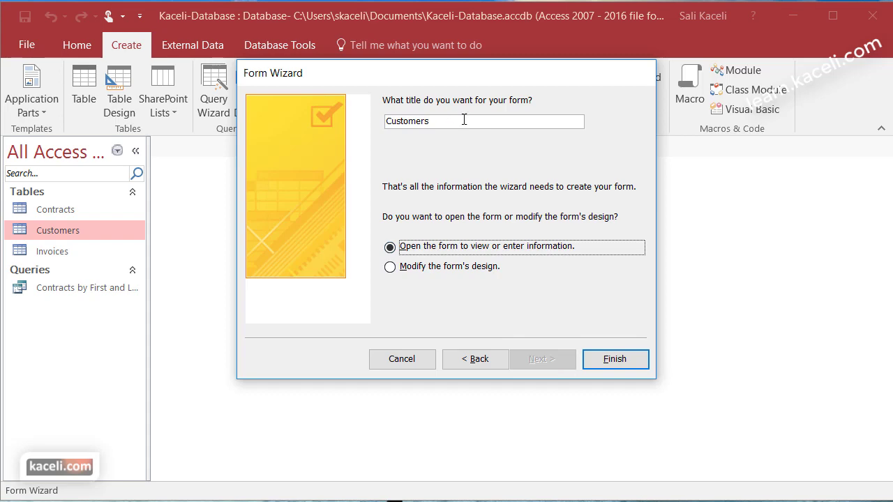
{"action": "left_click", "coordinate": [617, 362]}
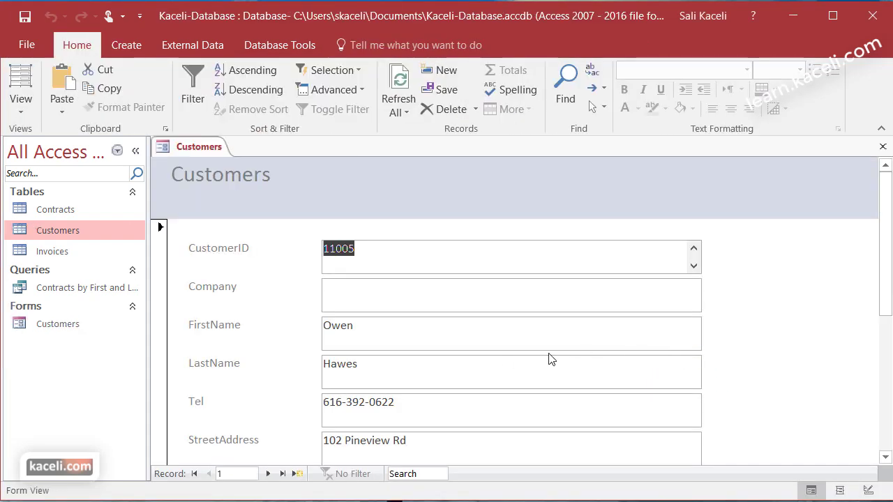
{"action": "scroll", "coordinate": [837, 369], "scroll_direction": "down", "scroll_amount": 5}
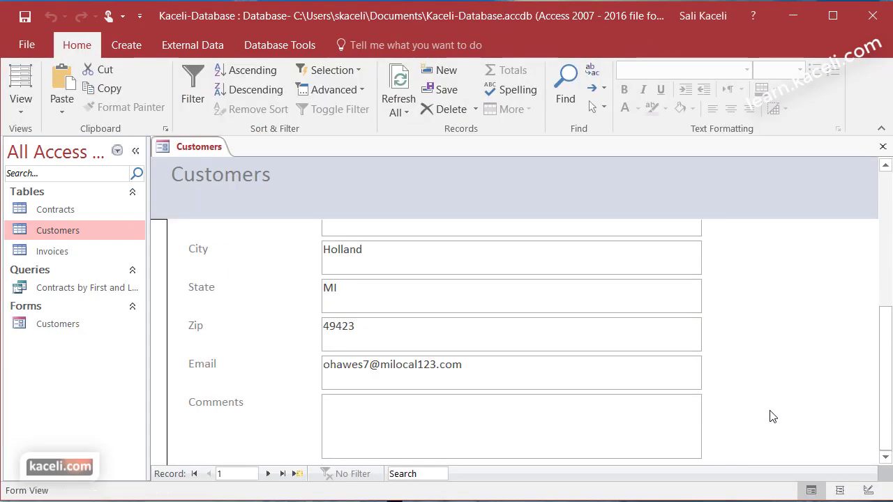
{"action": "scroll", "coordinate": [711, 353], "scroll_direction": "up", "scroll_amount": 5}
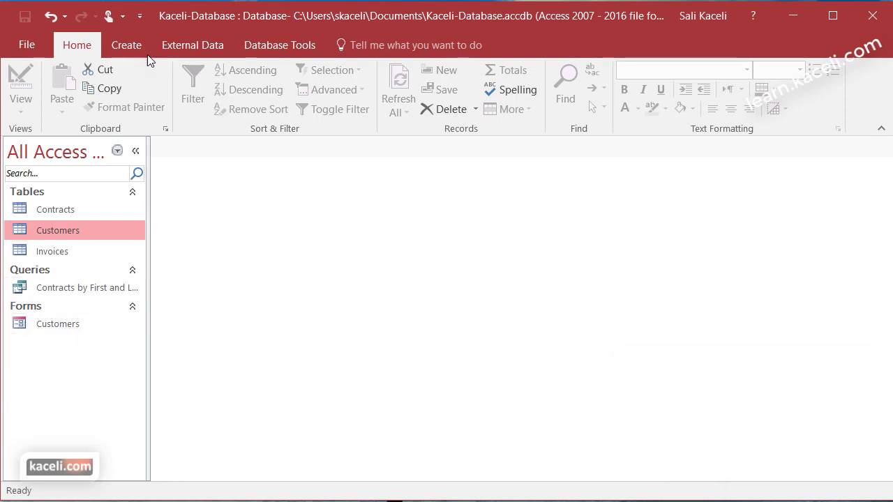
Start a new Form Wizard and add every Customers field
{"action": "left_click", "coordinate": [126, 44]}
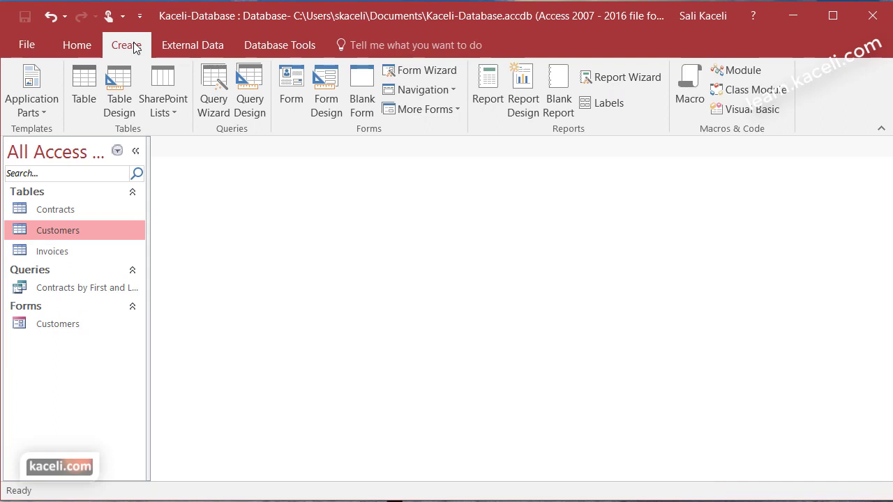
{"action": "left_click", "coordinate": [425, 69]}
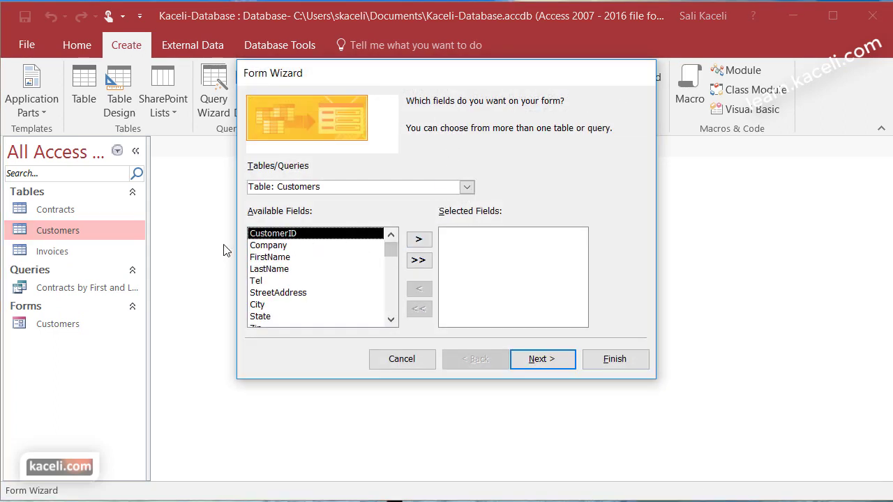
{"action": "double_click", "coordinate": [419, 239]}
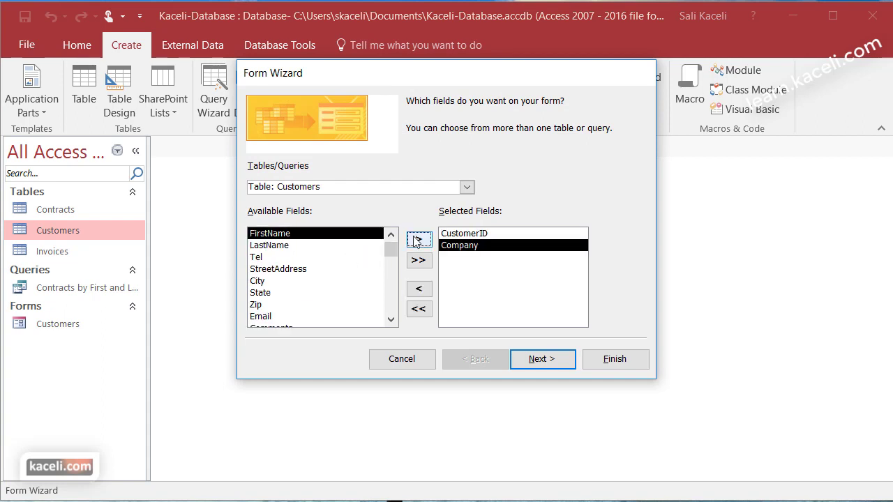
{"action": "left_click", "coordinate": [418, 259]}
Add Contract Num, Contract Amt, Signing Date and Contract Type from the Contracts table
{"action": "left_click", "coordinate": [466, 188]}
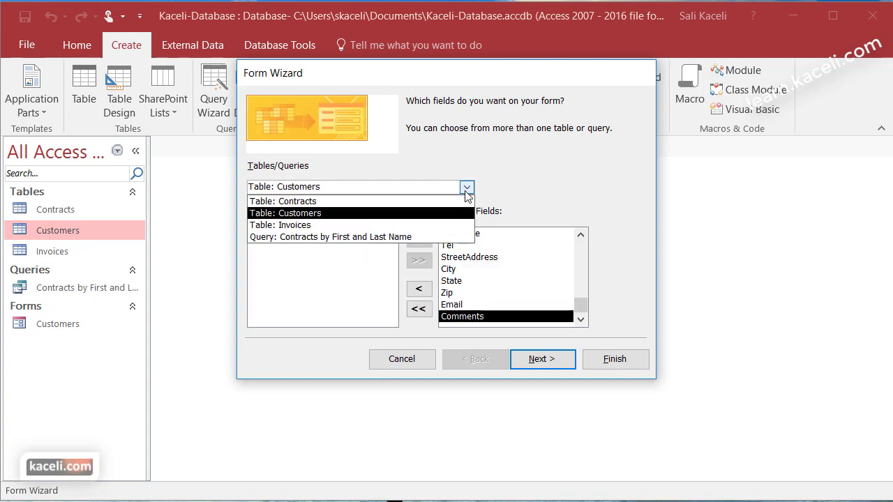
{"action": "left_click", "coordinate": [380, 201]}
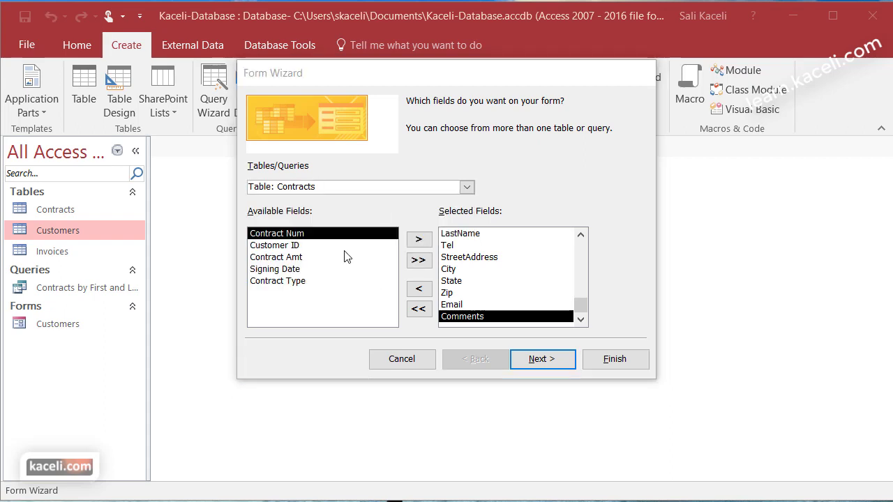
{"action": "left_click", "coordinate": [414, 243]}
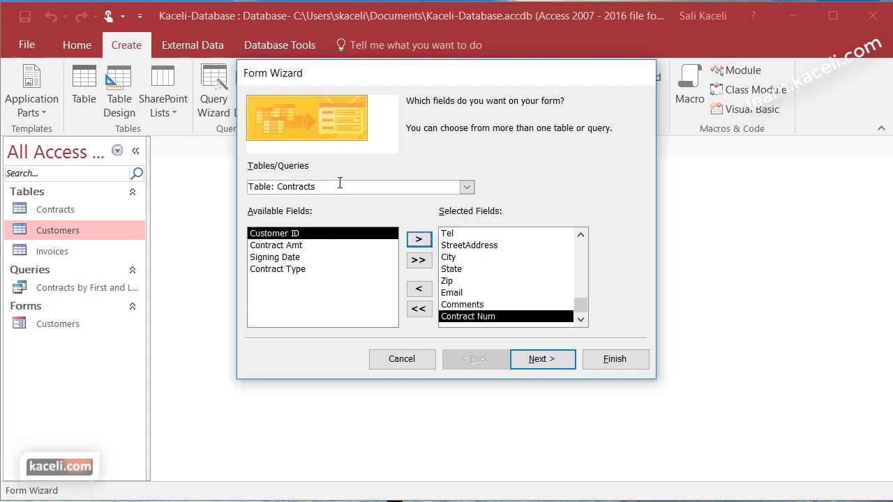
{"action": "left_click", "coordinate": [330, 246]}
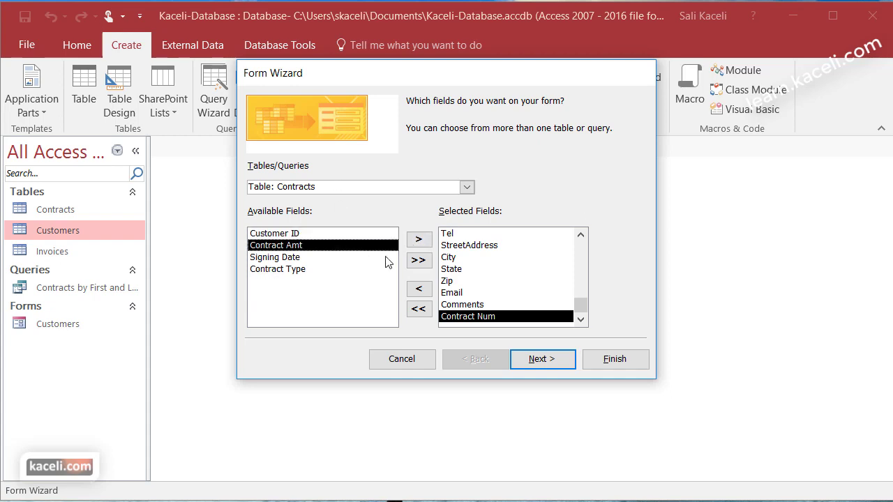
{"action": "left_click", "coordinate": [422, 240]}
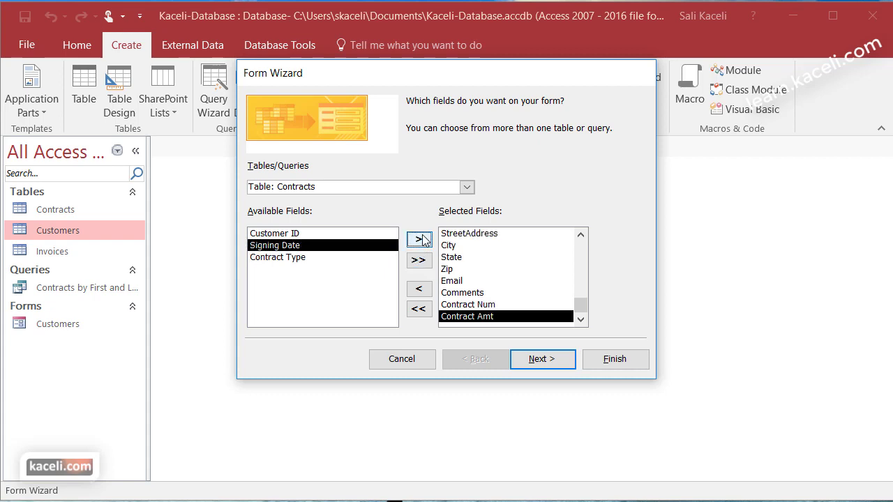
{"action": "left_click", "coordinate": [422, 240]}
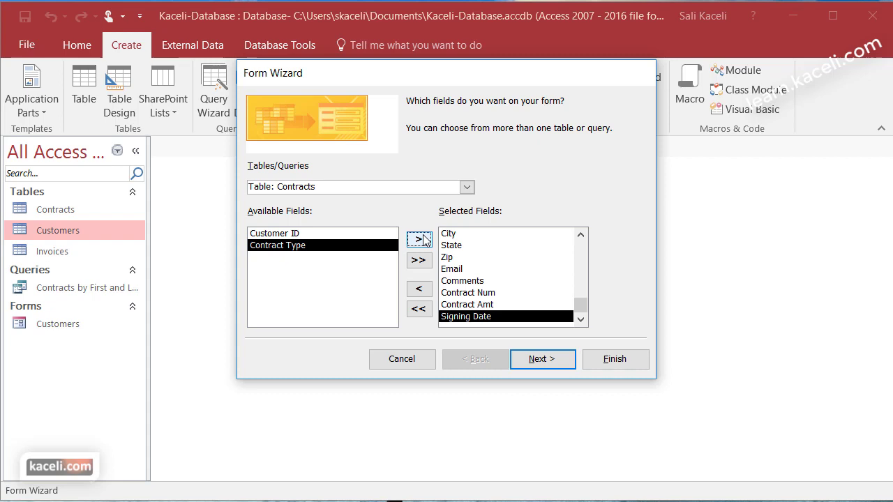
{"action": "left_click", "coordinate": [422, 240]}
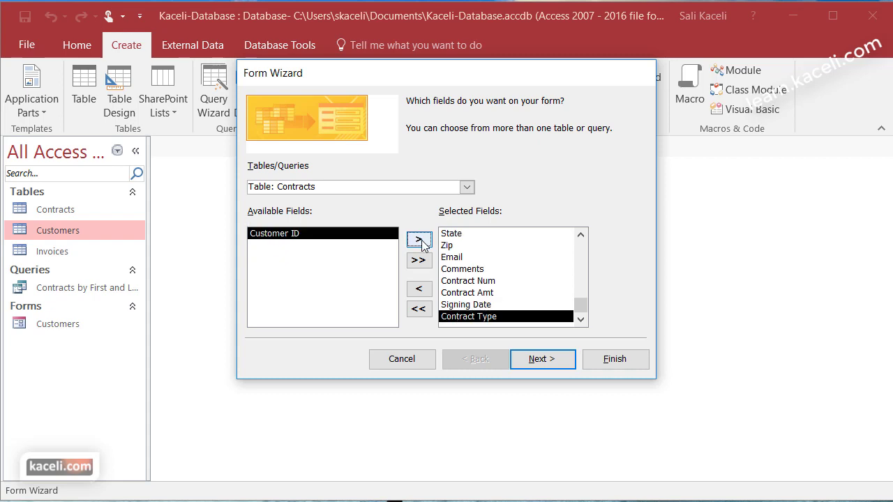
Advance to the data-view step, keeping 'by Customers' with Form with subform(s)
{"action": "left_click", "coordinate": [544, 364]}
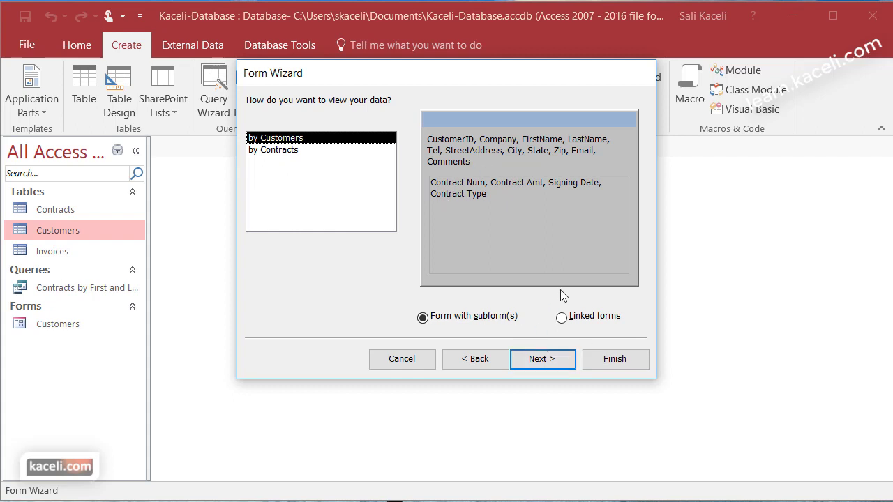
Keep the Datasheet subform layout, title the form 'Contracts by Customer', and finish
{"action": "left_click", "coordinate": [552, 360]}
{"action": "left_click", "coordinate": [550, 362]}
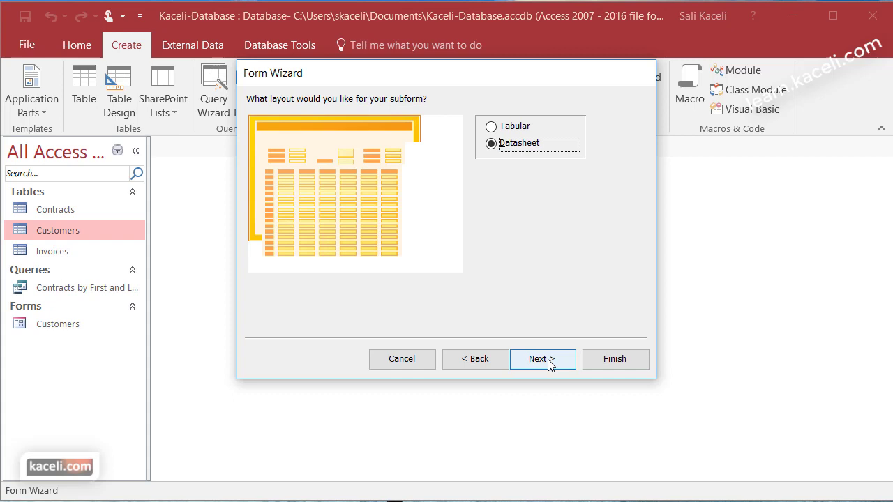
{"action": "left_click", "coordinate": [546, 361]}
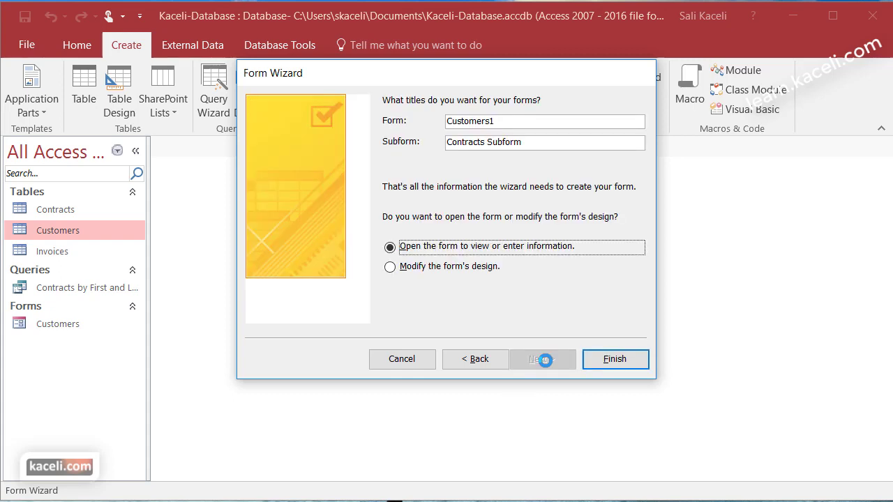
{"action": "key", "text": "BackSpace"}
{"action": "key", "text": "BackSpace"}
{"action": "key", "text": "BackSpace"}
{"action": "key", "text": "BackSpace"}
{"action": "key", "text": "BackSpace"}
{"action": "key", "text": "BackSpace"}
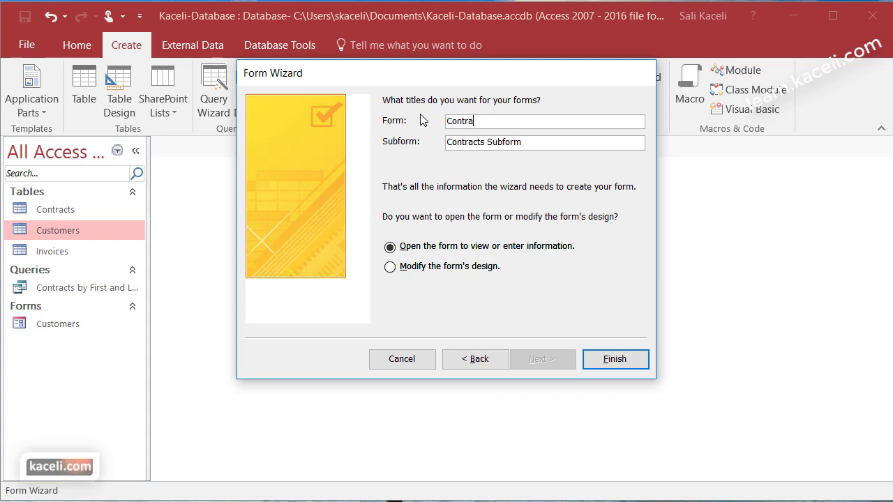
{"action": "type", "text": "by Customer"}
{"action": "left_click", "coordinate": [607, 362]}
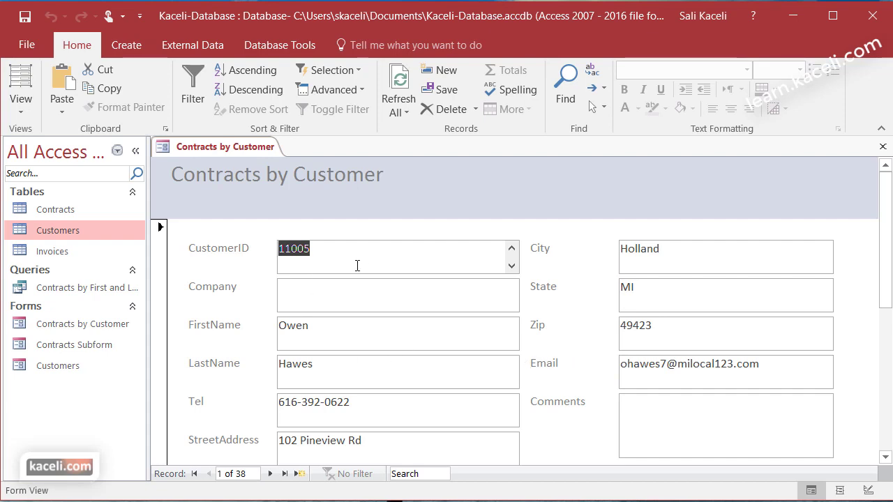
Enter contract 7777 for 7000, signed 11/22/2016, type New Roof, in the first customer's subform
{"action": "scroll", "coordinate": [350, 267], "scroll_direction": "down", "scroll_amount": 2}
{"action": "scroll", "coordinate": [351, 272], "scroll_direction": "down", "scroll_amount": 2}
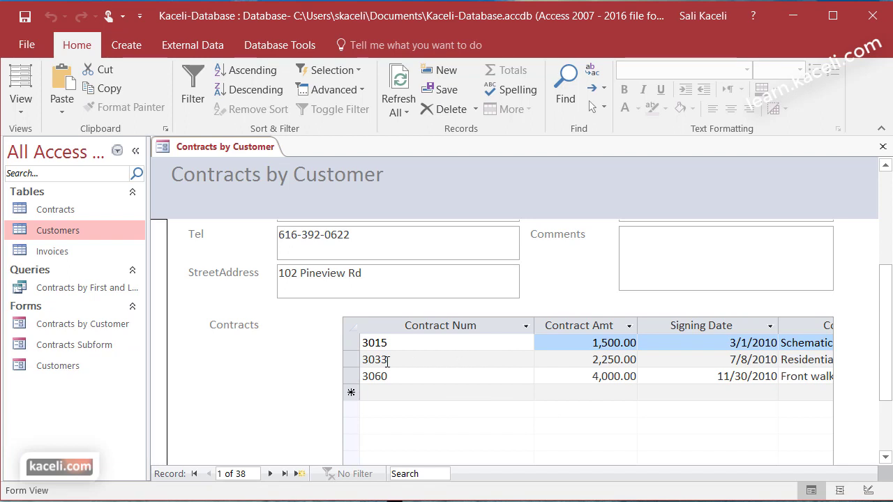
{"action": "left_click", "coordinate": [406, 393]}
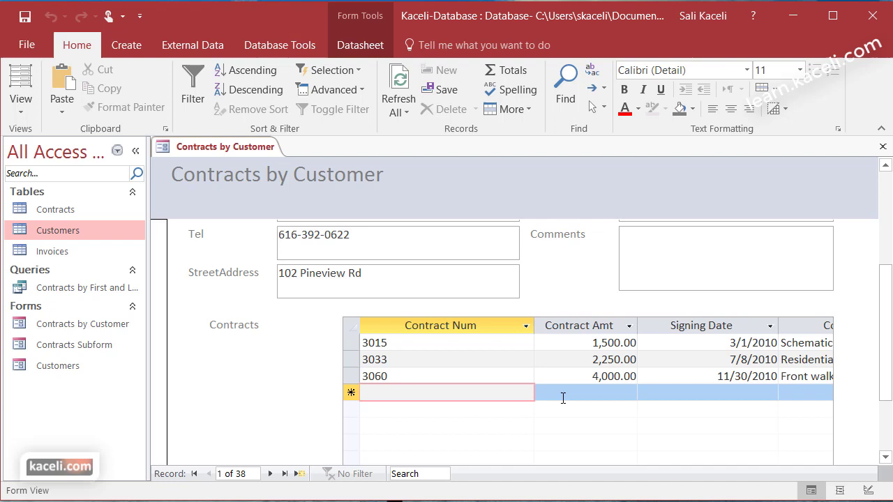
{"action": "type", "text": "7777"}
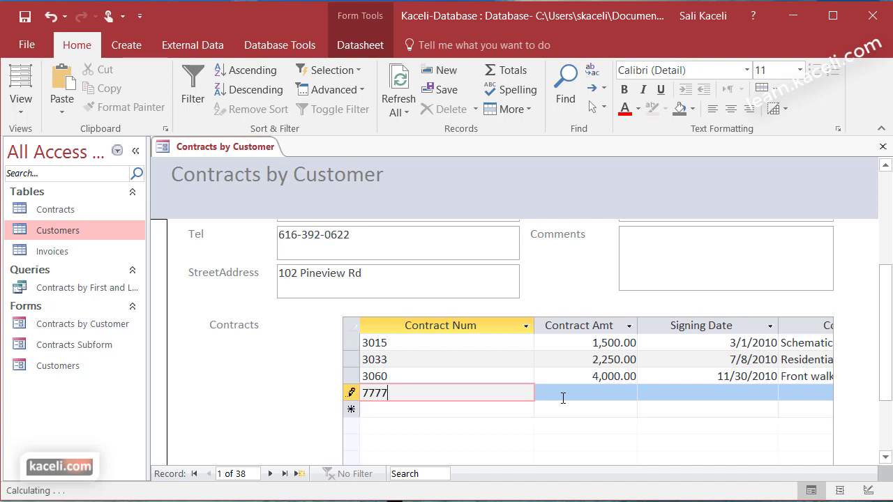
{"action": "key", "text": "Tab"}
{"action": "type", "text": "7000"}
{"action": "key", "text": "Tab"}
{"action": "type", "text": "11/22/2016"}
{"action": "left_click", "coordinate": [811, 395]}
{"action": "type", "text": "New Roof"}
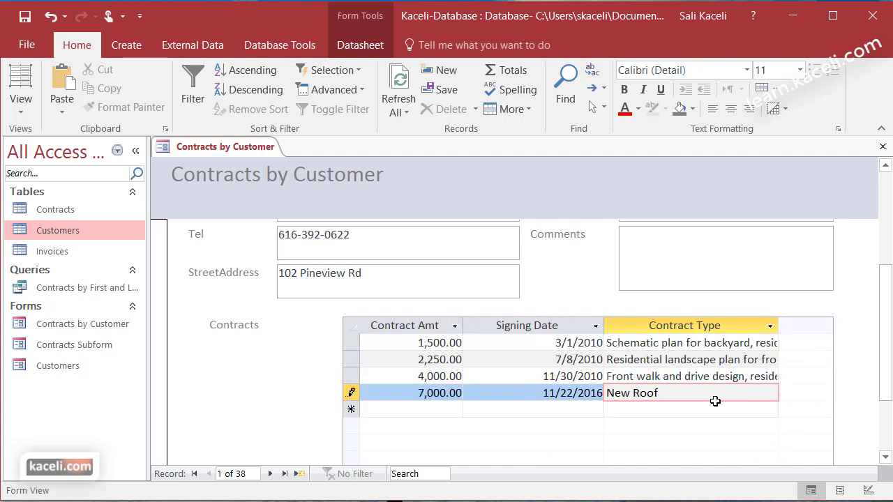
{"action": "key", "text": "Tab"}
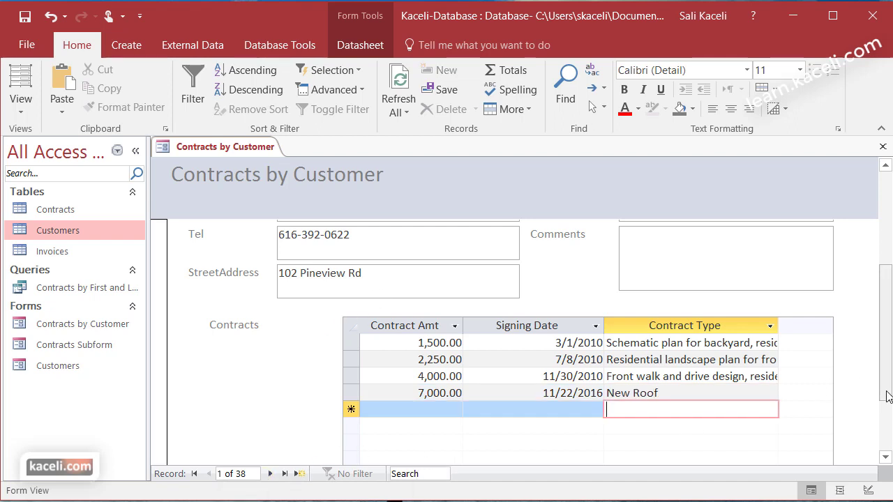
Scroll through the first customers' contracts and step forward several customer records
{"action": "scroll", "coordinate": [530, 392], "scroll_direction": "down", "scroll_amount": 2}
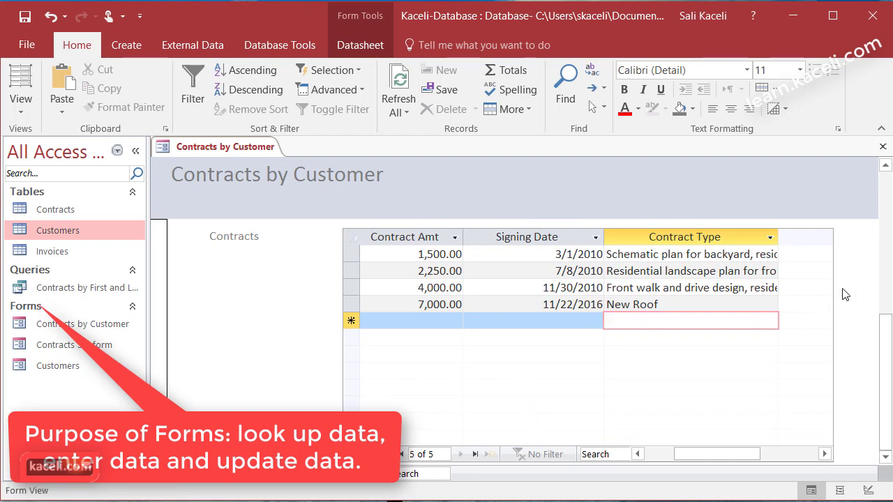
{"action": "left_click_drag", "start_coordinate": [887, 366], "coordinate": [888, 199]}
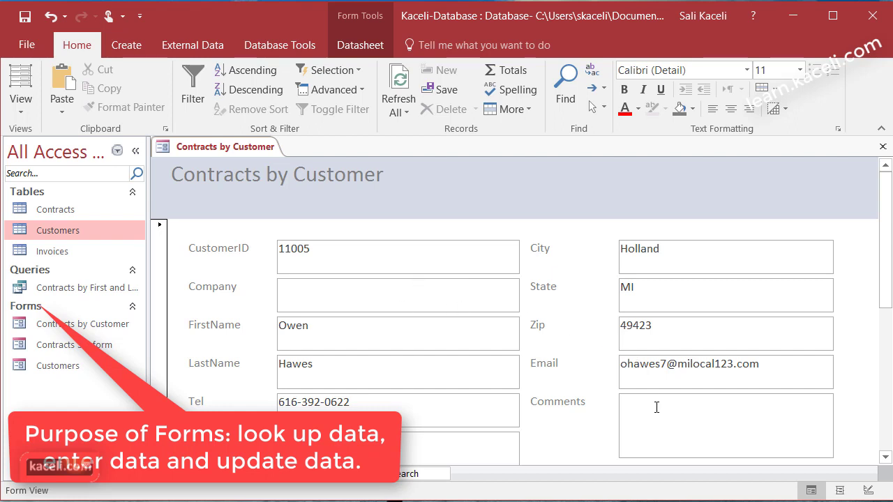
{"action": "left_click_drag", "start_coordinate": [886, 279], "coordinate": [887, 372]}
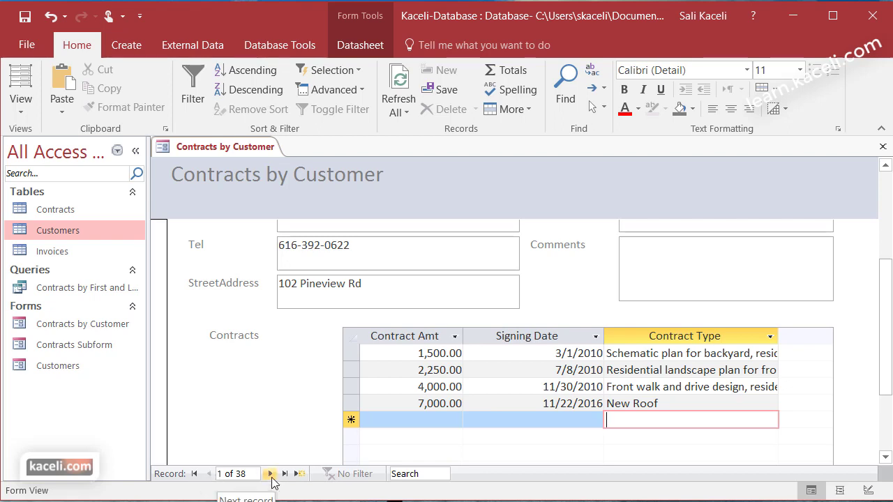
{"action": "left_click", "coordinate": [270, 473]}
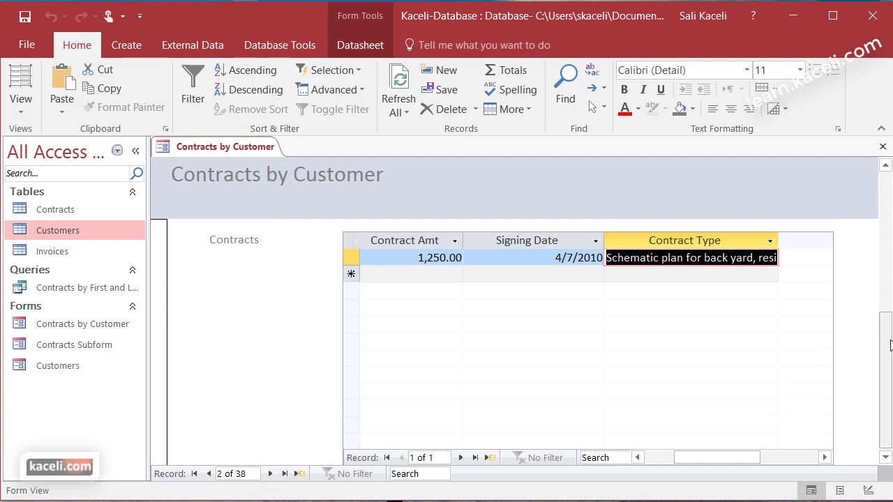
{"action": "left_click_drag", "start_coordinate": [889, 344], "coordinate": [890, 187]}
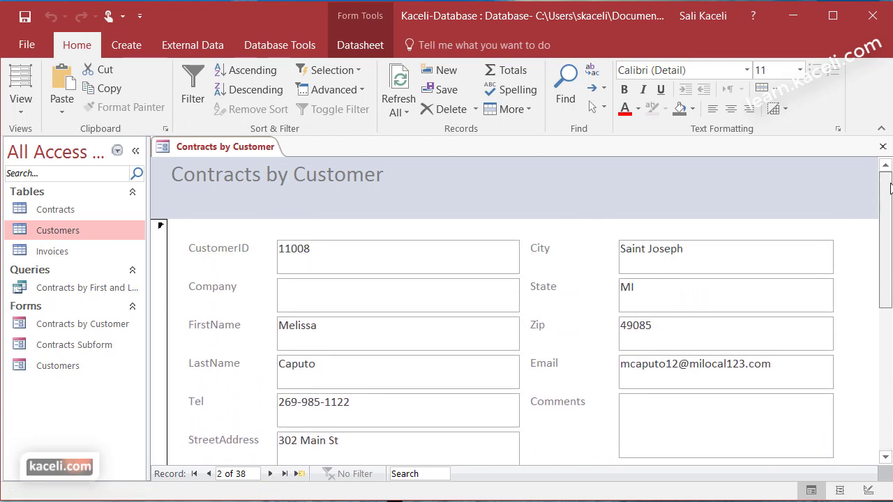
{"action": "scroll", "coordinate": [322, 293], "scroll_direction": "down", "scroll_amount": 2}
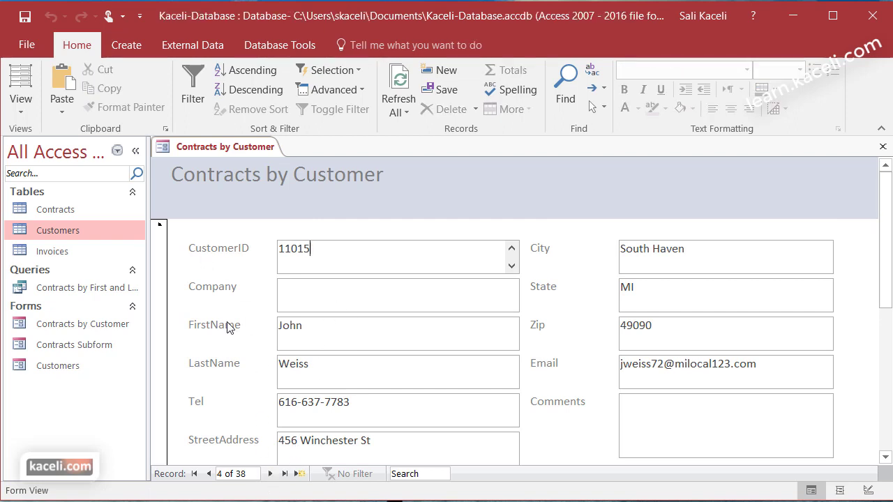
{"action": "left_click", "coordinate": [270, 473]}
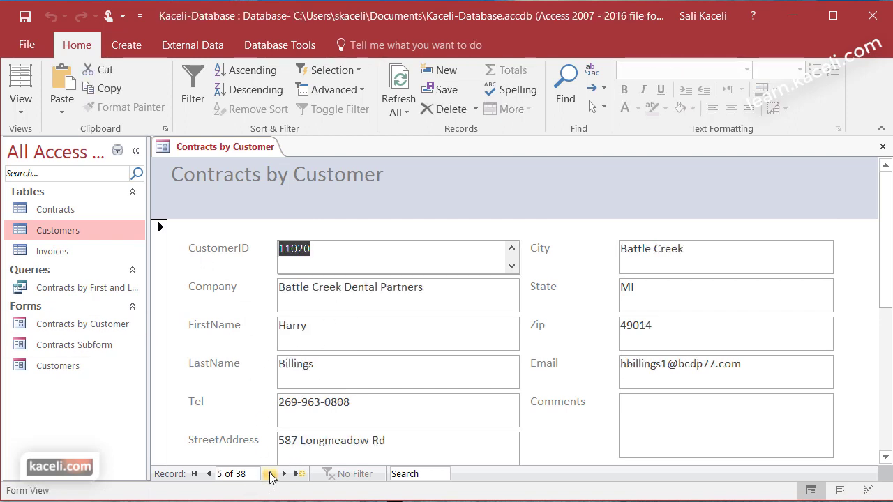
{"action": "left_click", "coordinate": [271, 474]}
{"action": "left_click", "coordinate": [271, 474]}
{"action": "left_click", "coordinate": [270, 474]}
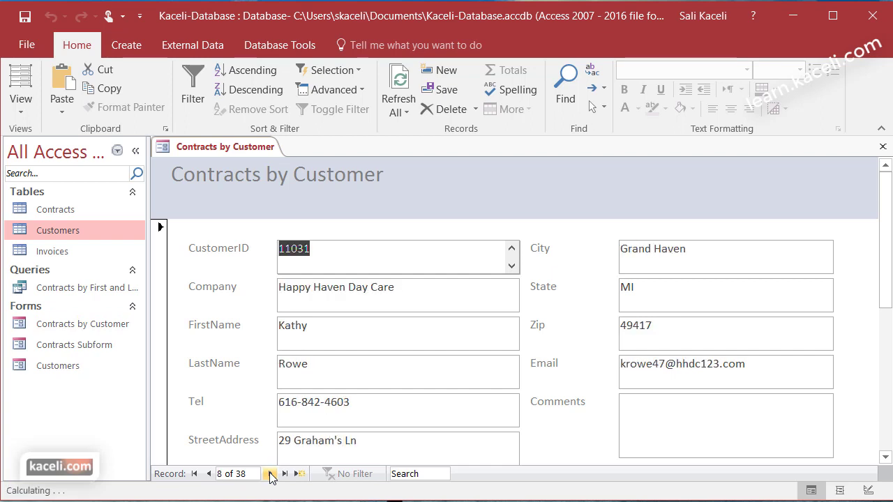
Keep browsing contracts until customer record 10 of 38, with its single 165,000.00 contract
{"action": "left_click_drag", "start_coordinate": [884, 240], "coordinate": [882, 452]}
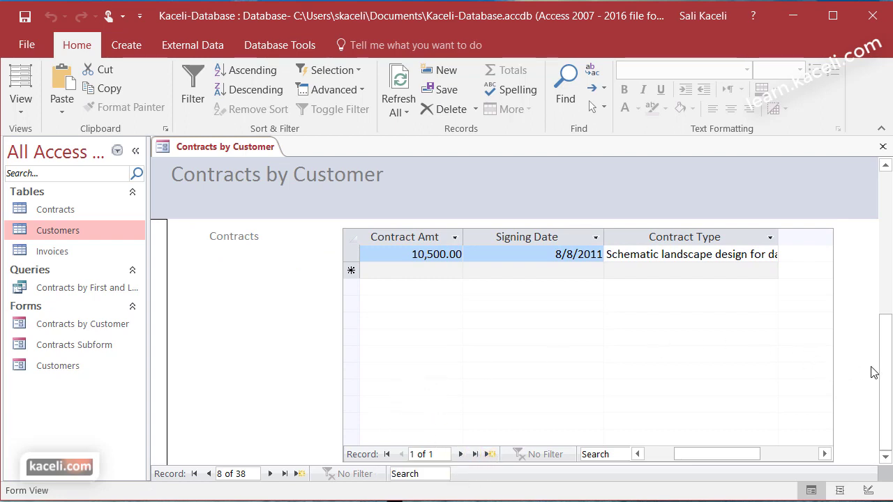
{"action": "left_click_drag", "start_coordinate": [883, 373], "coordinate": [887, 203]}
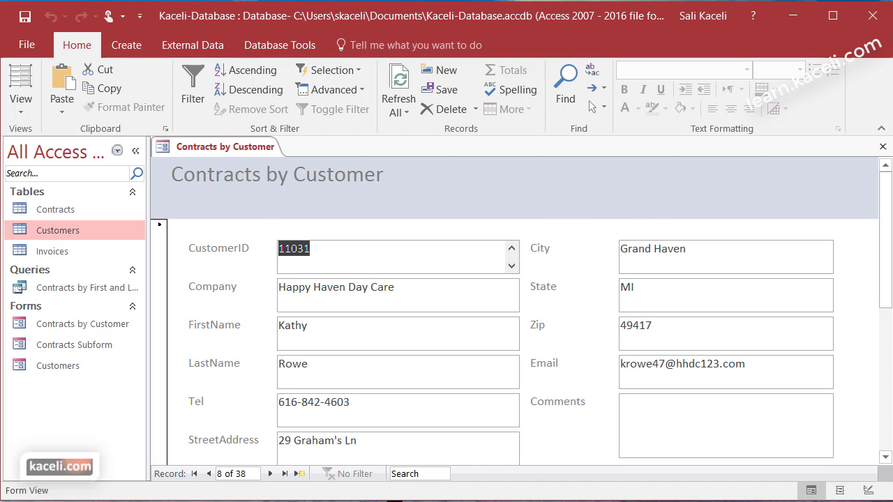
{"action": "scroll", "coordinate": [627, 314], "scroll_direction": "down", "scroll_amount": 3}
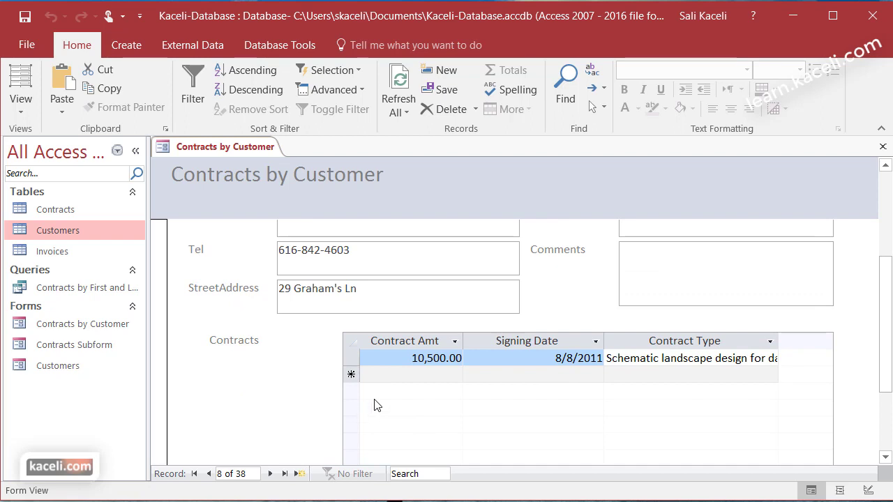
{"action": "left_click_drag", "start_coordinate": [884, 316], "coordinate": [889, 416]}
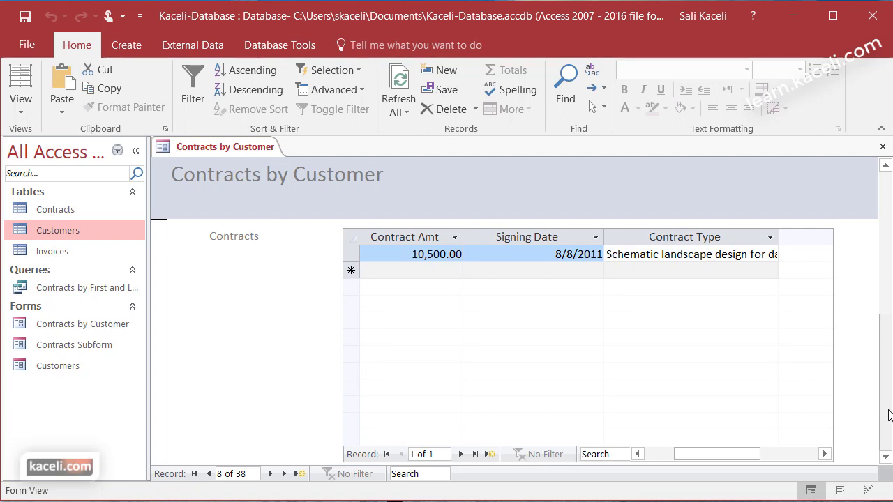
{"action": "scroll", "coordinate": [854, 328], "scroll_direction": "up", "scroll_amount": 2}
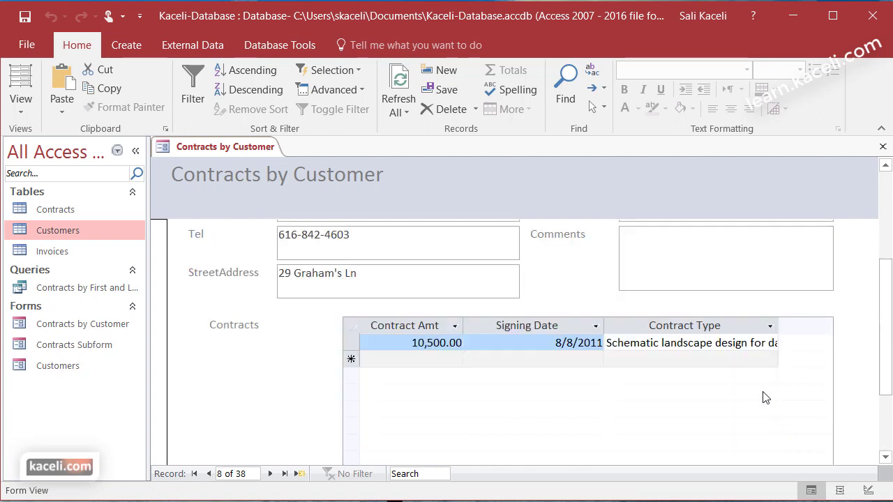
{"action": "left_click", "coordinate": [316, 250]}
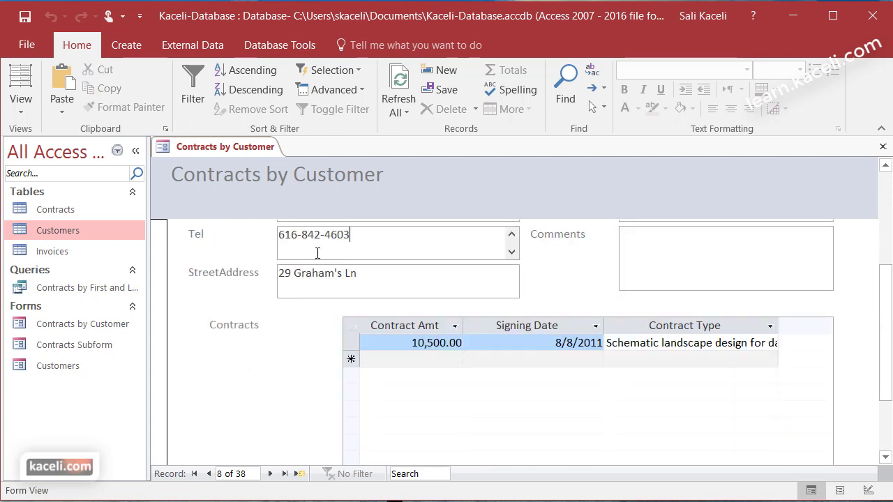
{"action": "double_click", "coordinate": [270, 473]}
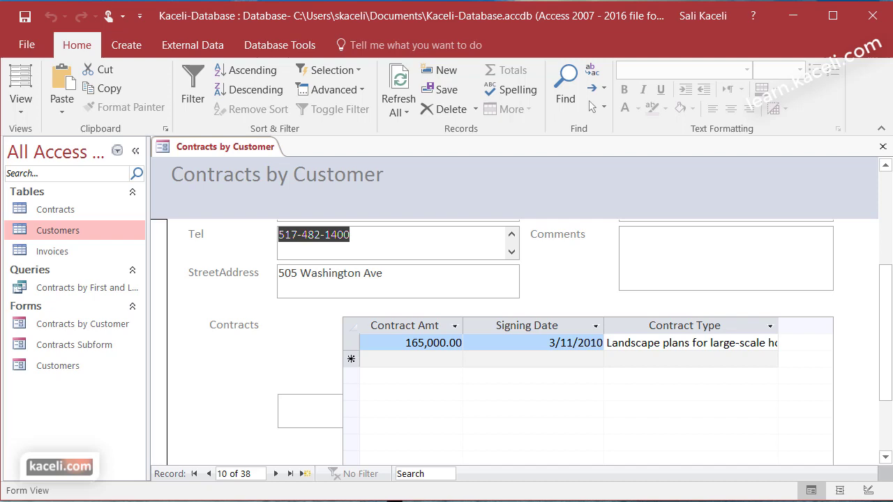
{"action": "scroll", "coordinate": [890, 392], "scroll_direction": "down", "scroll_amount": 3}
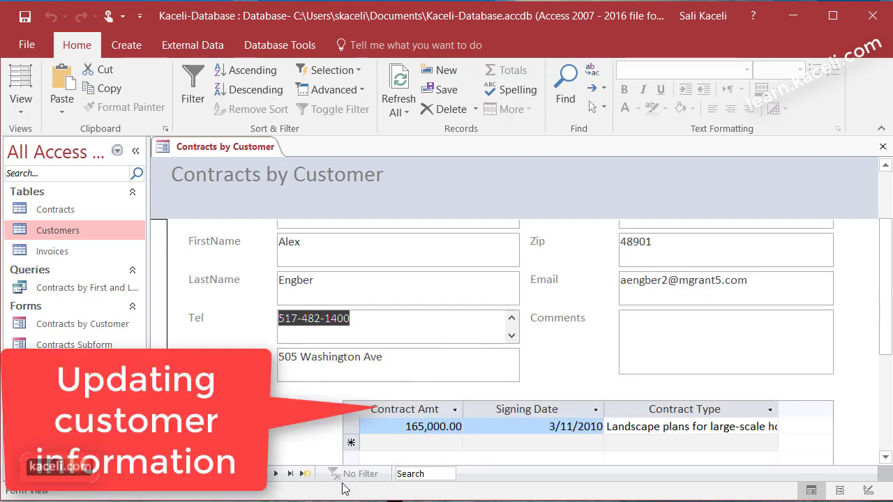
Type 'sdfsdfds' into record 10's Comments field
{"action": "left_click", "coordinate": [650, 344]}
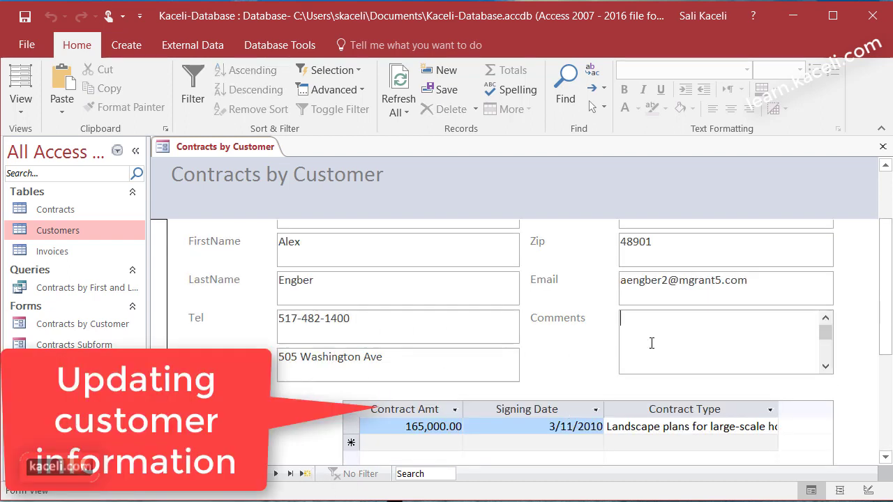
{"action": "type", "text": "sdfsdfds"}
{"action": "left_click", "coordinate": [709, 303]}
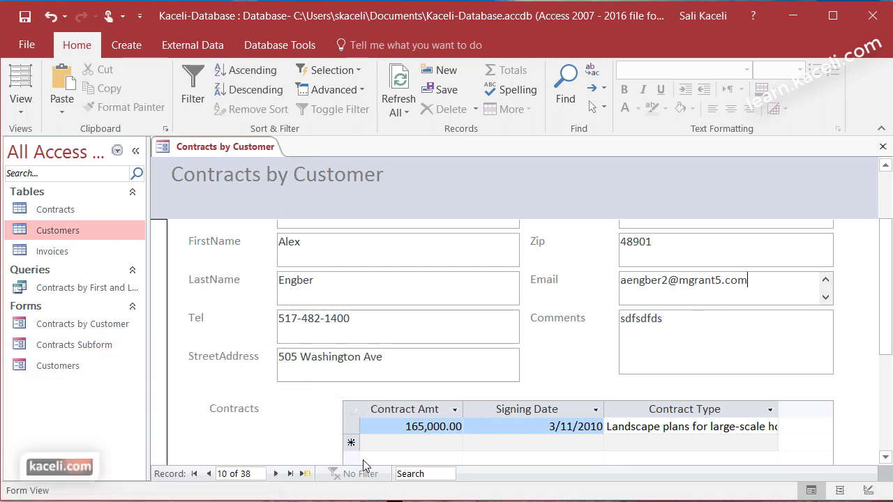
Create new customer record 39 with CustomerID 75665 plus placeholder company and name entries
{"action": "left_click", "coordinate": [304, 474]}
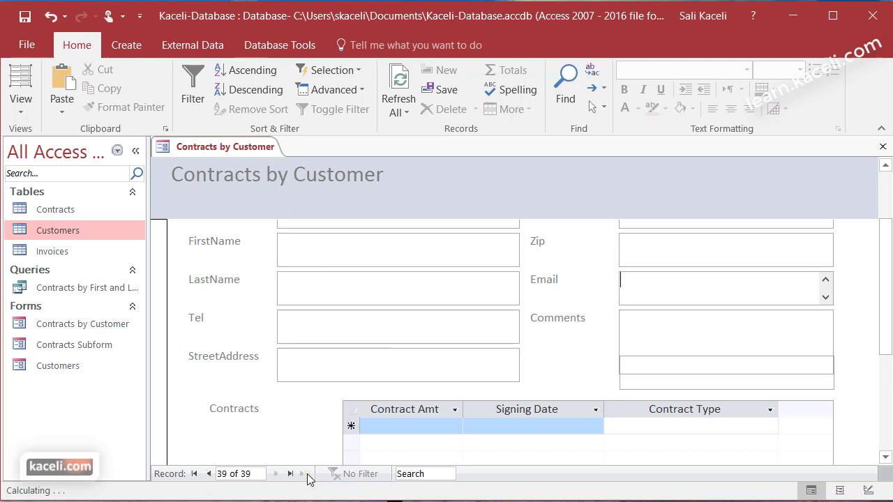
{"action": "left_click", "coordinate": [352, 266]}
{"action": "type", "text": "75665"}
{"action": "key", "text": "Tab"}
{"action": "type", "text": "zxczx"}
{"action": "key", "text": "Tab"}
{"action": "type", "text": "zxczc"}
{"action": "key", "text": "Tab"}
{"action": "type", "text": "xzc"}
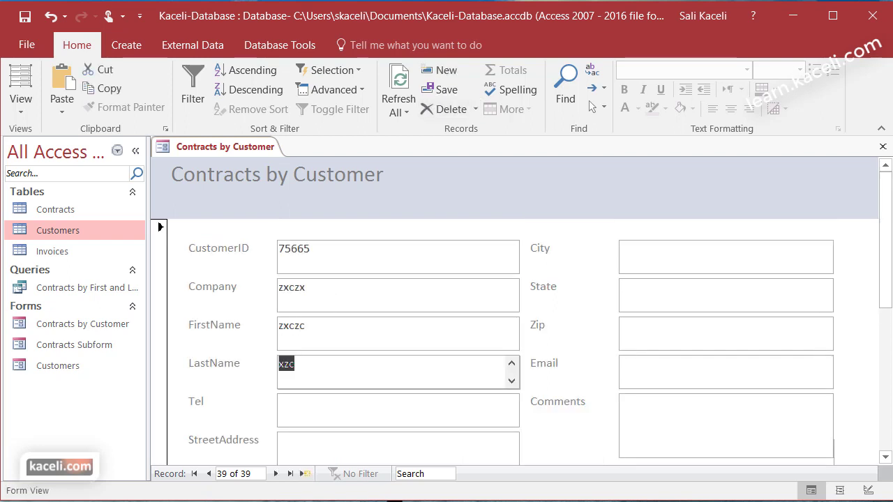
Close the form, confirm customer 75665 is the last row in Customers, then close the table
{"action": "left_click", "coordinate": [882, 147]}
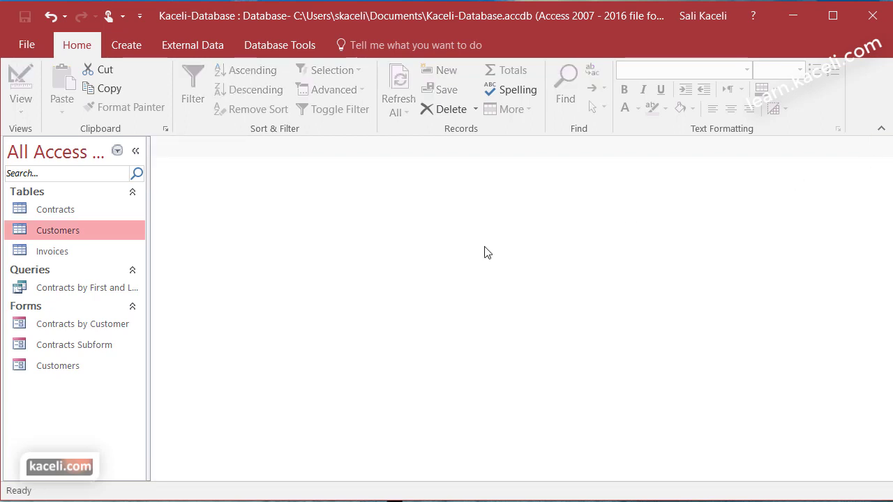
{"action": "double_click", "coordinate": [61, 230]}
{"action": "scroll", "coordinate": [571, 300], "scroll_direction": "down", "scroll_amount": 6}
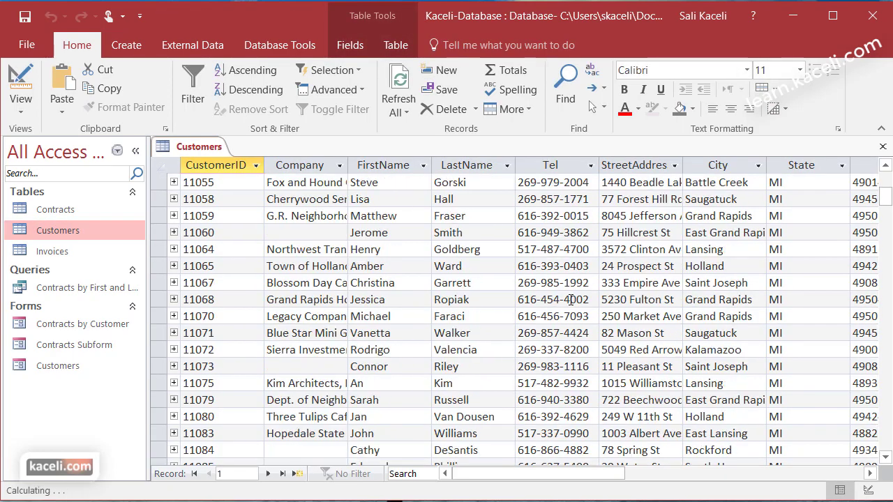
{"action": "scroll", "coordinate": [593, 319], "scroll_direction": "down", "scroll_amount": 10}
{"action": "scroll", "coordinate": [434, 292], "scroll_direction": "up", "scroll_amount": 2}
{"action": "left_click", "coordinate": [321, 268]}
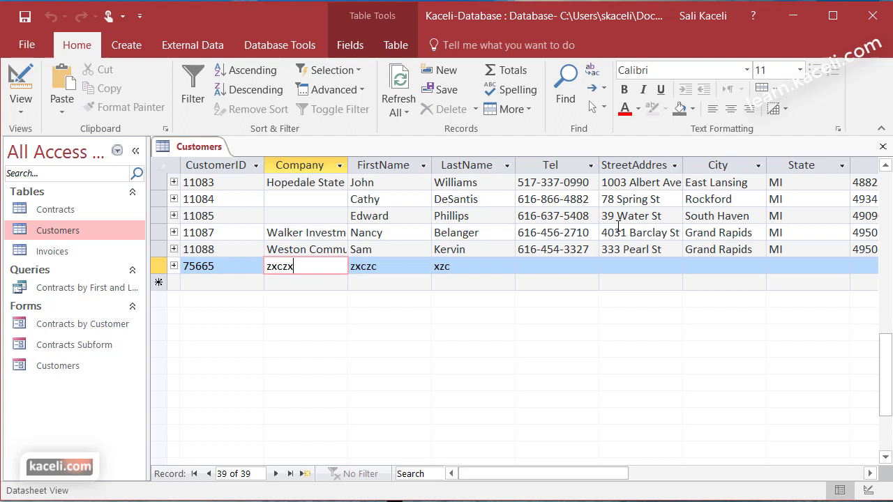
{"action": "left_click", "coordinate": [882, 146]}
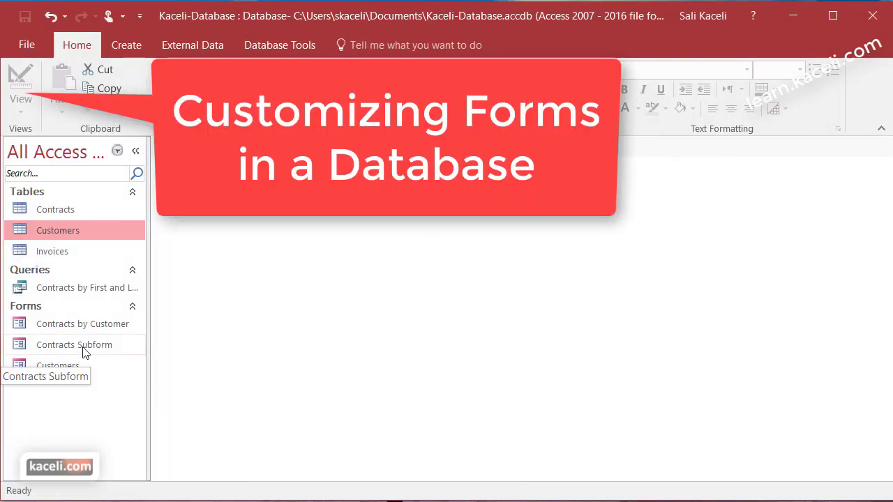
Reopen the Contracts by Customer form and drop down its View menu
{"action": "left_click", "coordinate": [77, 326]}
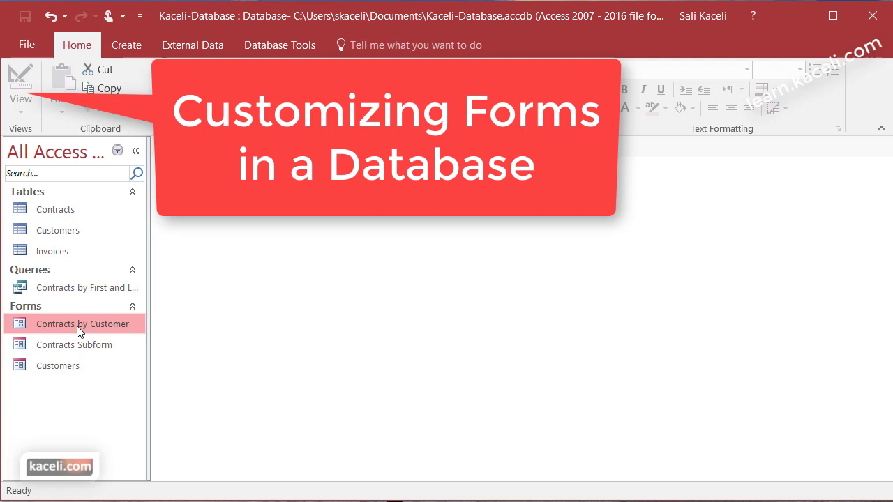
{"action": "double_click", "coordinate": [76, 326]}
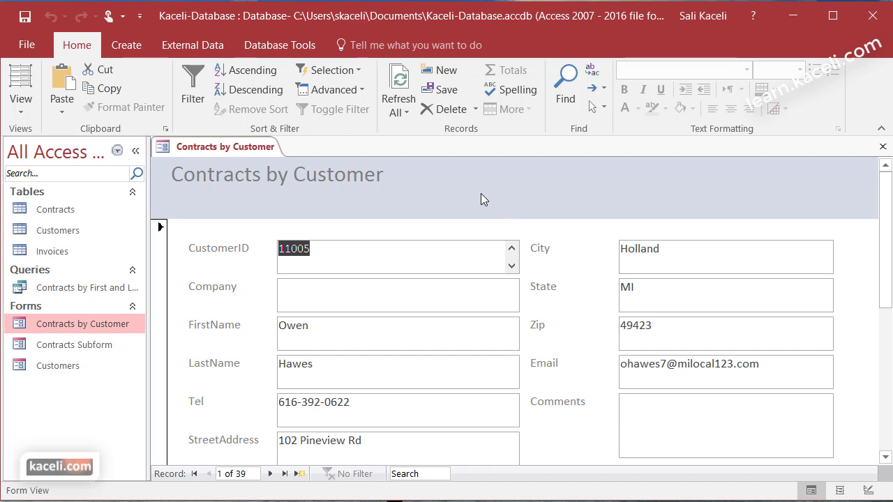
{"action": "left_click", "coordinate": [21, 108]}
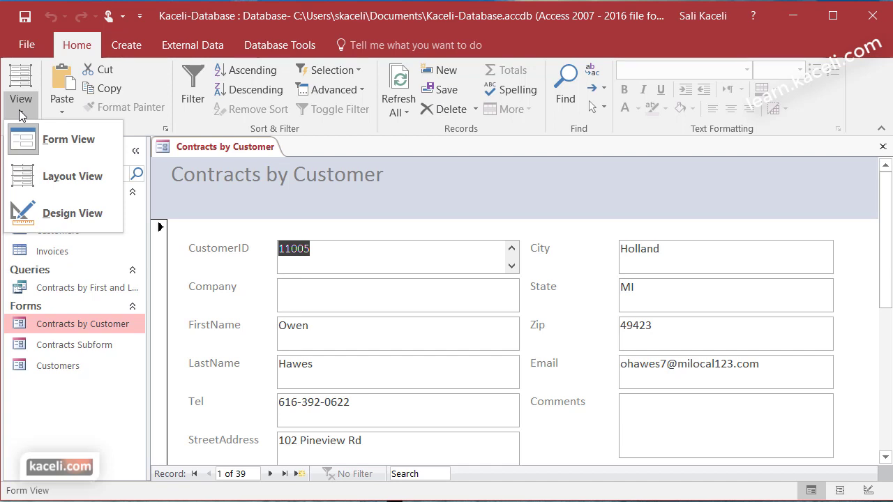
Switch the form to Layout View and select the Contracts by Customer title
{"action": "left_click", "coordinate": [30, 183]}
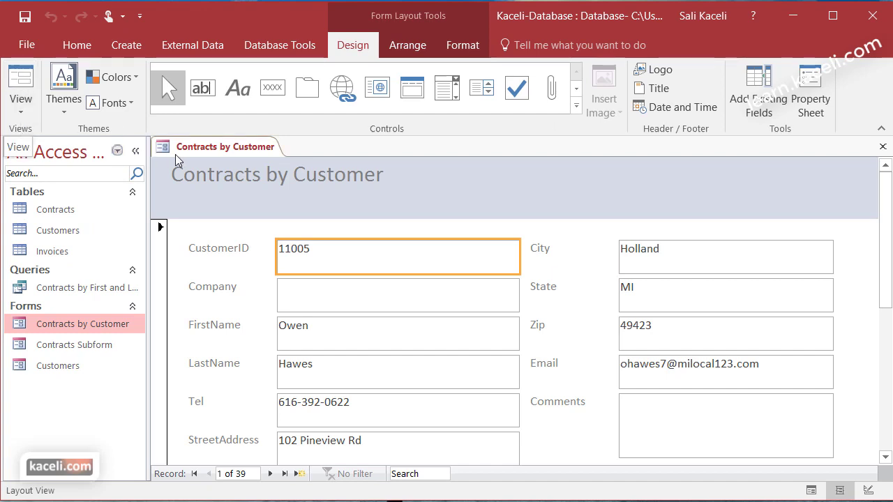
{"action": "left_click", "coordinate": [394, 185]}
{"action": "left_click", "coordinate": [388, 179]}
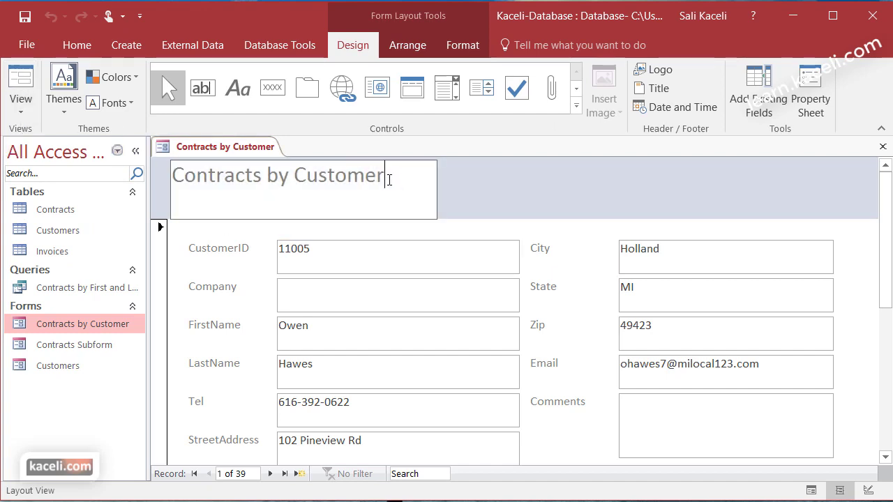
{"action": "left_click", "coordinate": [546, 188]}
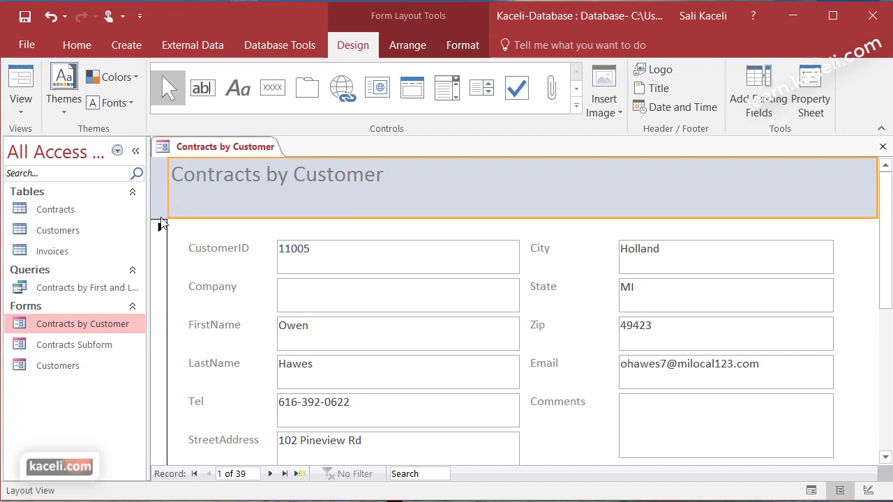
{"action": "left_click", "coordinate": [216, 199]}
{"action": "left_click", "coordinate": [482, 209]}
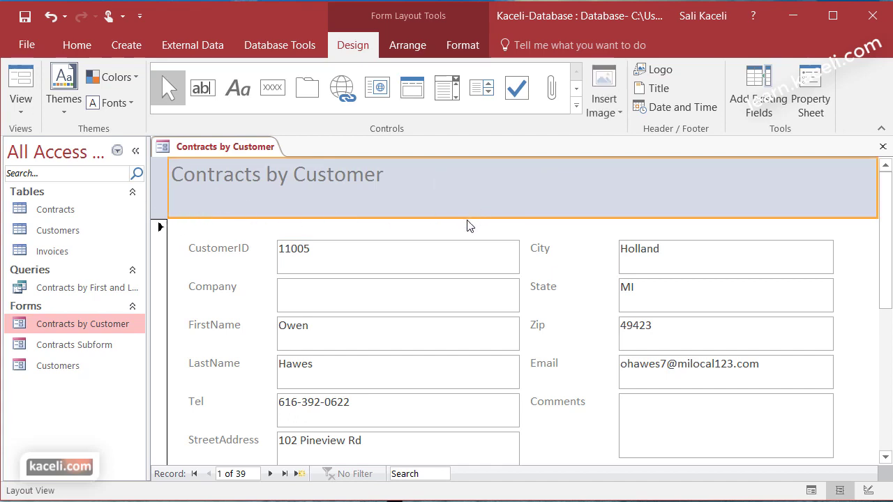
Select the whole title text and make it bold and red
{"action": "double_click", "coordinate": [288, 179]}
{"action": "left_click_drag", "start_coordinate": [288, 179], "coordinate": [160, 184]}
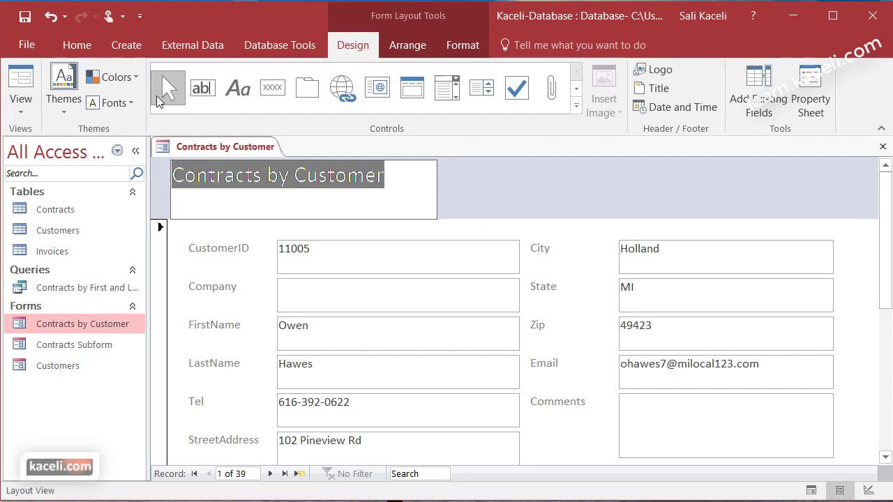
{"action": "left_click", "coordinate": [73, 53]}
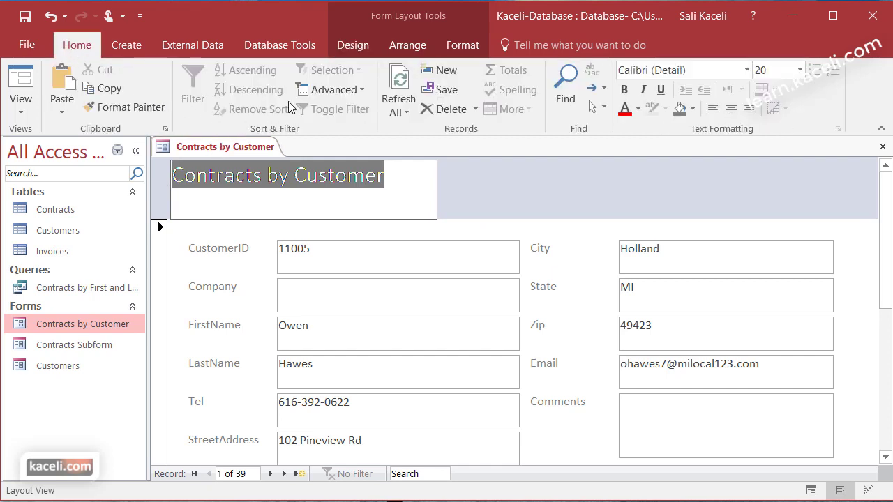
{"action": "left_click", "coordinate": [624, 89]}
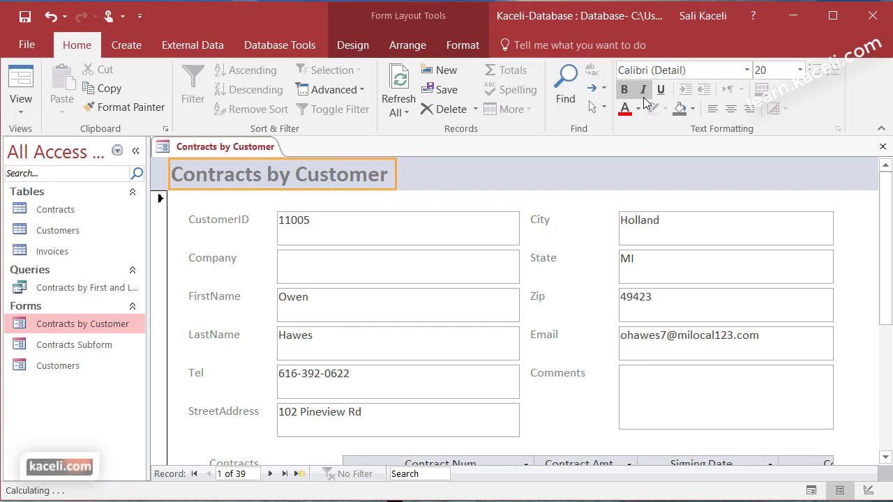
{"action": "left_click", "coordinate": [625, 108]}
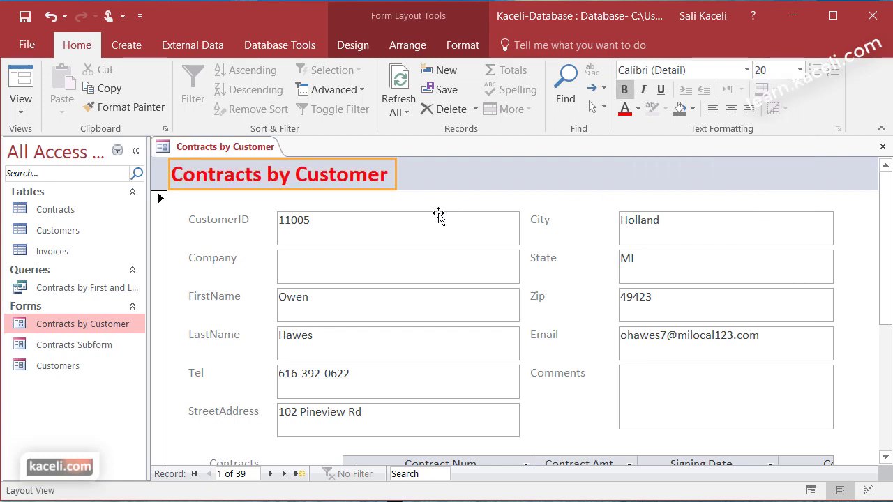
{"action": "left_click", "coordinate": [574, 222]}
Shorten the CustomerID box to one line and narrow it to fit its value
{"action": "left_click", "coordinate": [360, 236]}
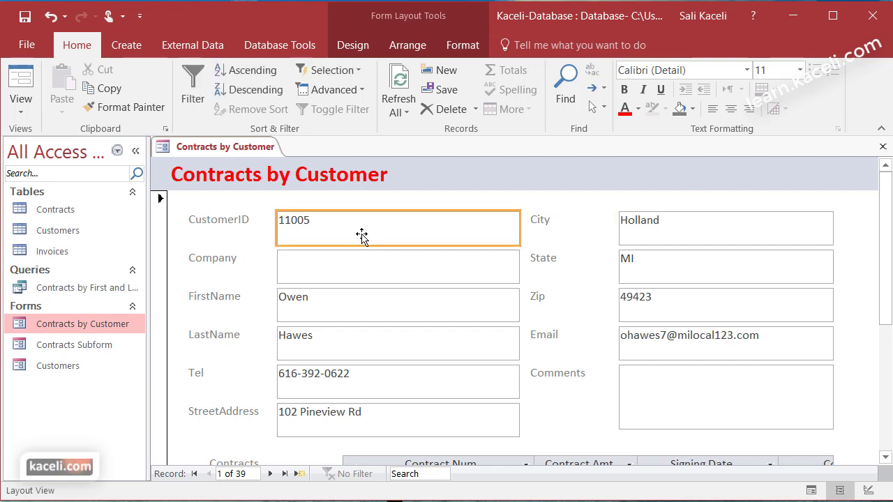
{"action": "left_click_drag", "start_coordinate": [354, 245], "coordinate": [356, 232]}
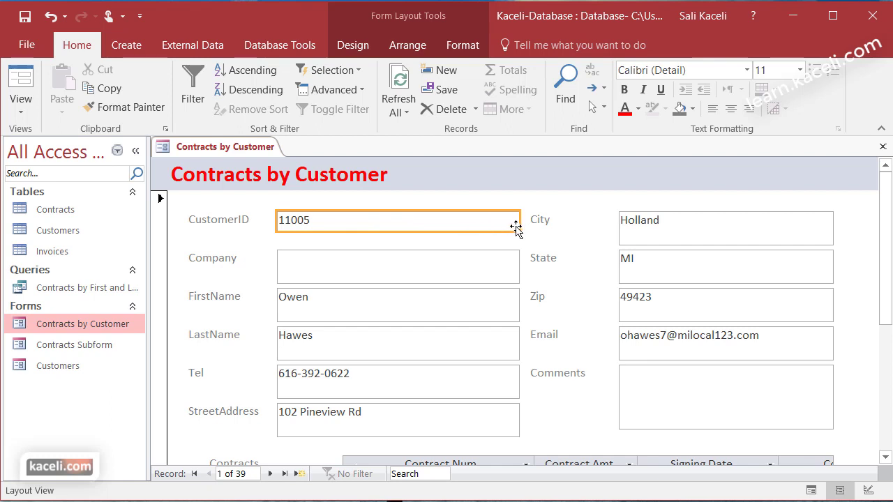
{"action": "left_click_drag", "start_coordinate": [519, 221], "coordinate": [348, 221]}
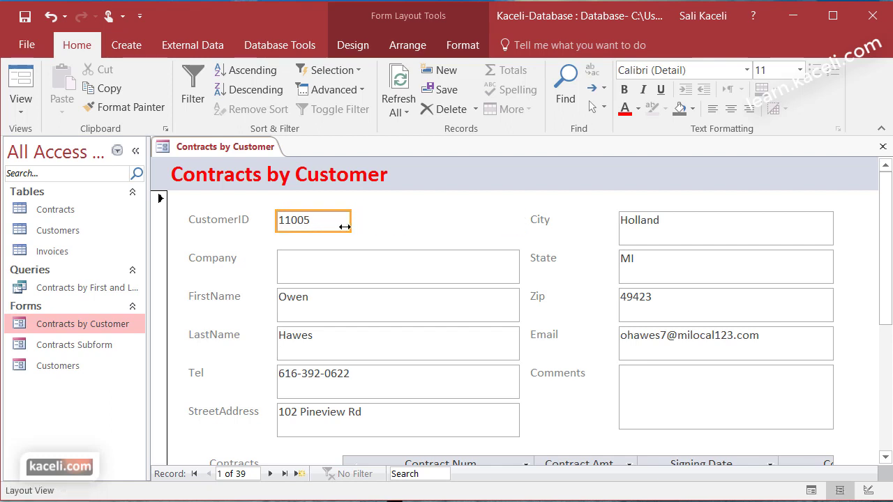
{"action": "left_click", "coordinate": [330, 248]}
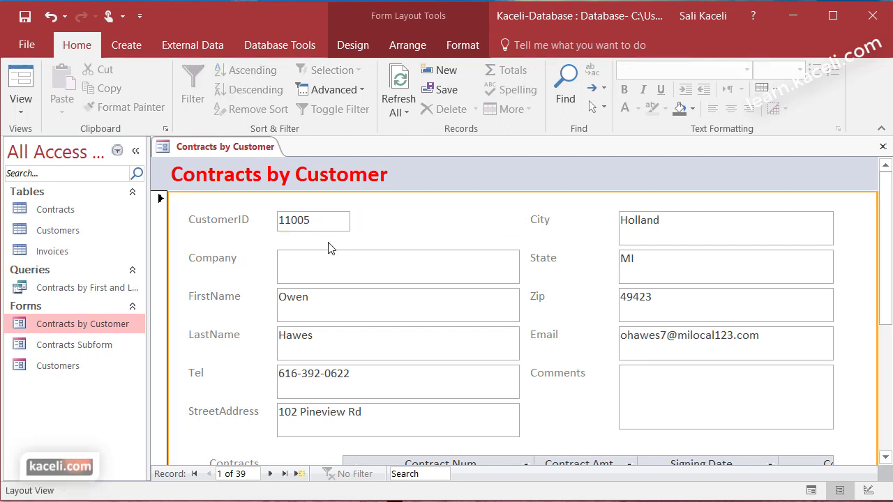
Make the Company box a single line high
{"action": "left_click", "coordinate": [24, 113]}
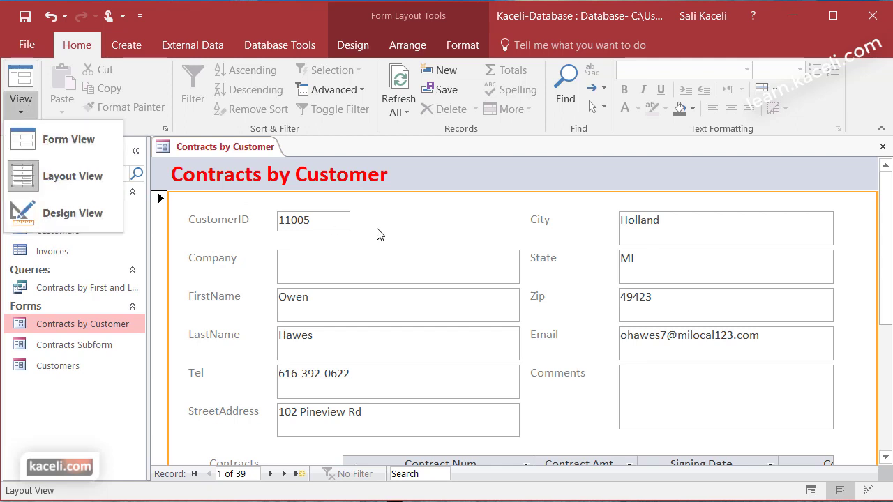
{"action": "left_click", "coordinate": [357, 286]}
{"action": "left_click_drag", "start_coordinate": [359, 283], "coordinate": [358, 269]}
{"action": "left_click", "coordinate": [415, 239]}
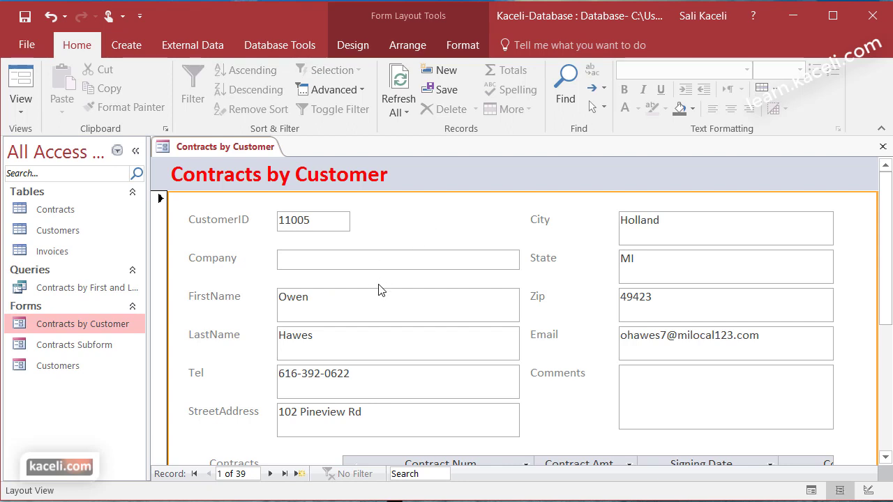
{"action": "left_click", "coordinate": [362, 303]}
Rename the CustomerID label to 'Customer ID' and make it bold
{"action": "left_click", "coordinate": [214, 258]}
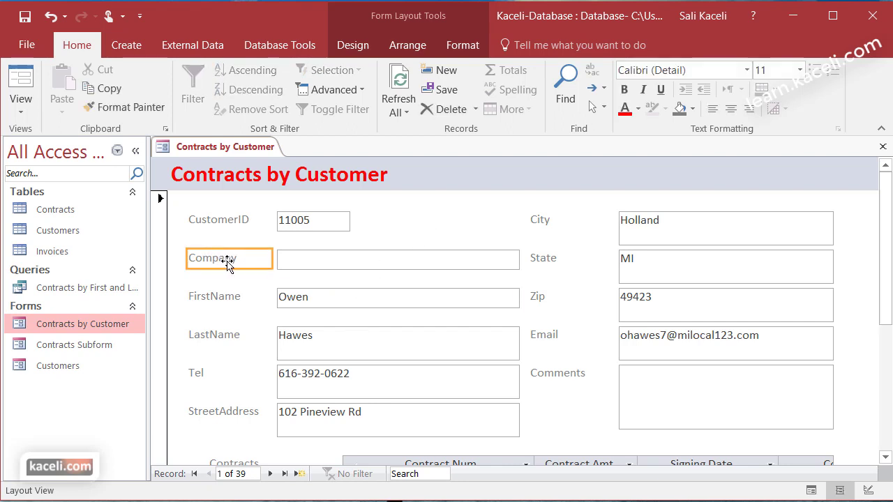
{"action": "left_click", "coordinate": [228, 259]}
{"action": "left_click", "coordinate": [228, 224]}
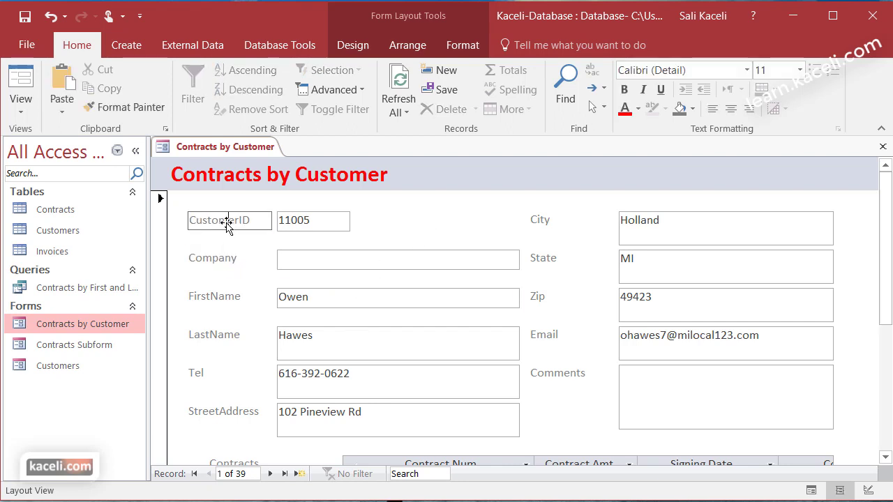
{"action": "double_click", "coordinate": [228, 222]}
{"action": "type", "text": "C"}
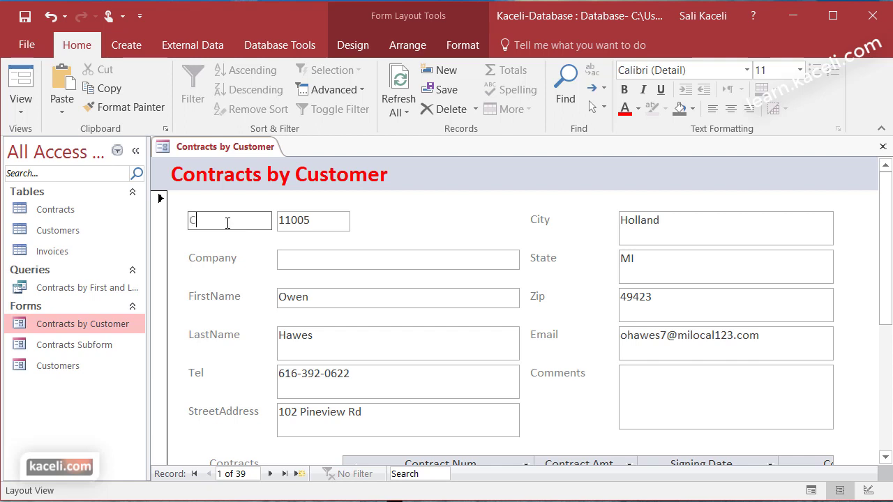
{"action": "type", "text": "ustomer ID"}
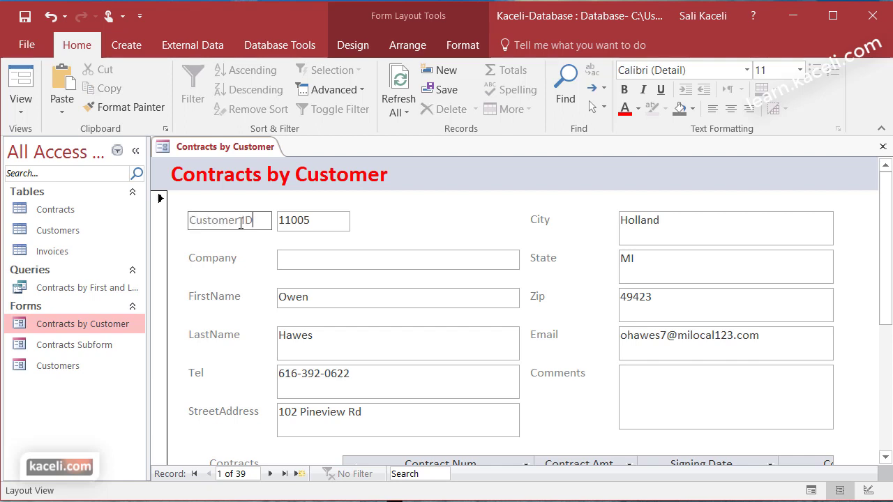
{"action": "left_click_drag", "start_coordinate": [255, 222], "coordinate": [171, 223]}
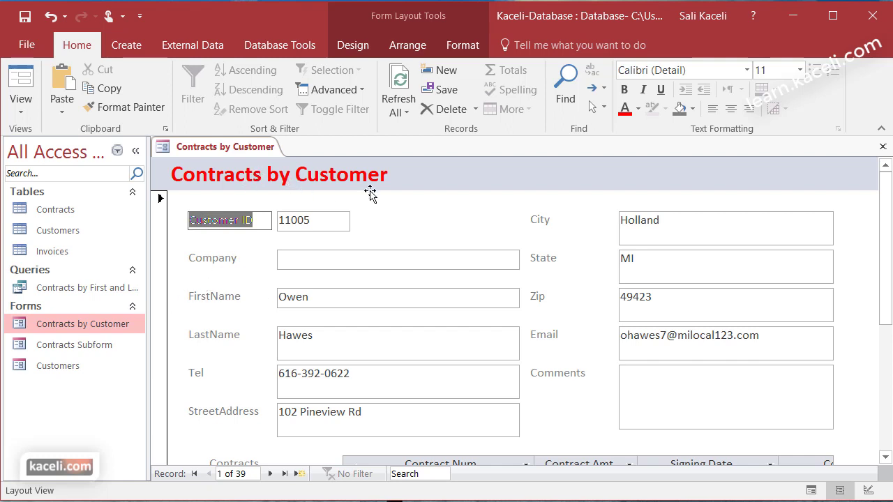
{"action": "left_click", "coordinate": [623, 93]}
Drag the LastName box's bottom edge up to make it one line high
{"action": "left_click", "coordinate": [332, 263]}
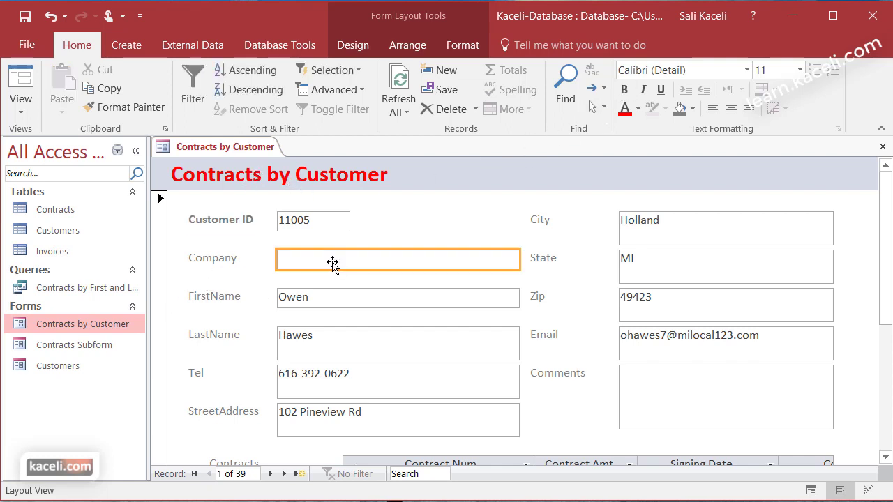
{"action": "left_click", "coordinate": [389, 231]}
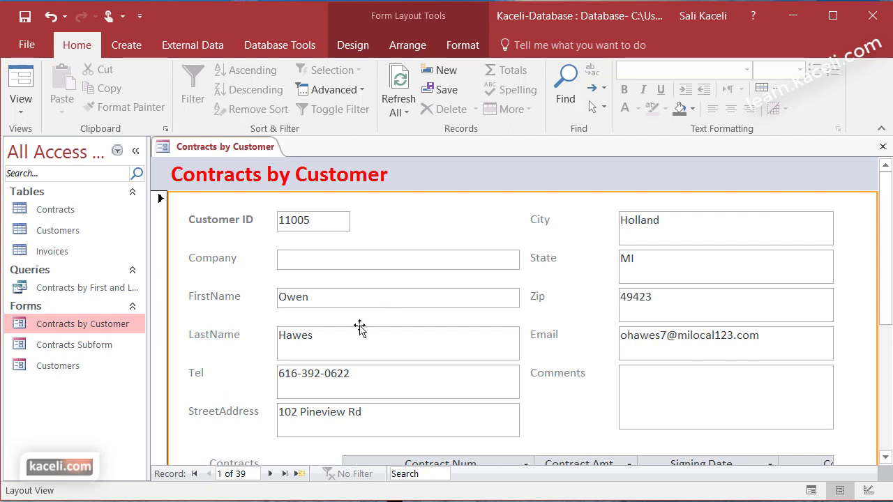
{"action": "left_click", "coordinate": [355, 348]}
{"action": "left_click_drag", "start_coordinate": [361, 360], "coordinate": [365, 345]}
{"action": "left_click", "coordinate": [215, 367]}
{"action": "left_click", "coordinate": [21, 103]}
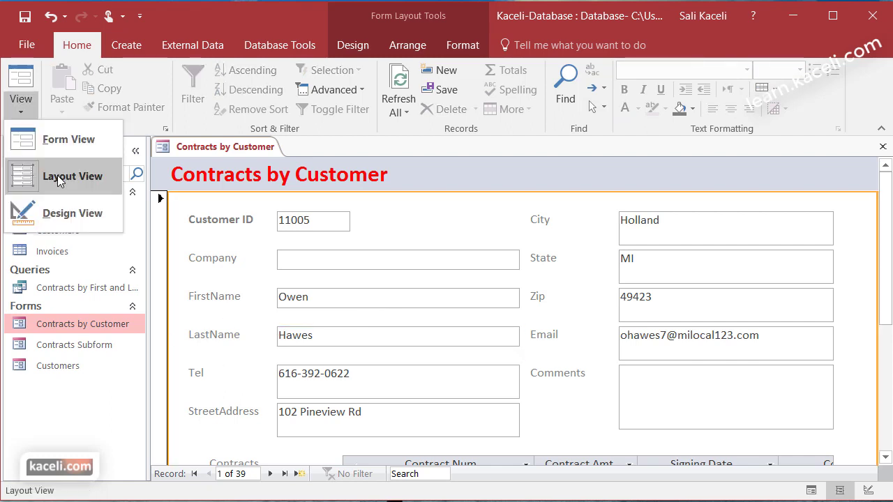
{"action": "left_click", "coordinate": [391, 19]}
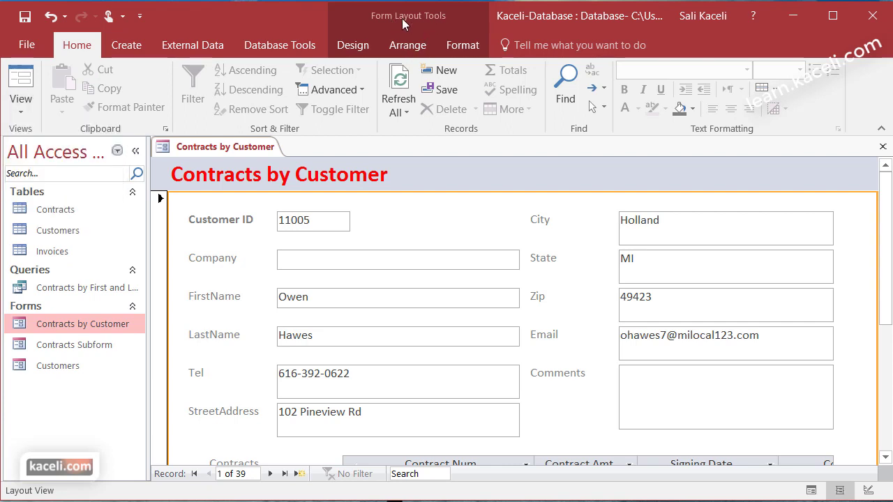
{"action": "left_click", "coordinate": [400, 18]}
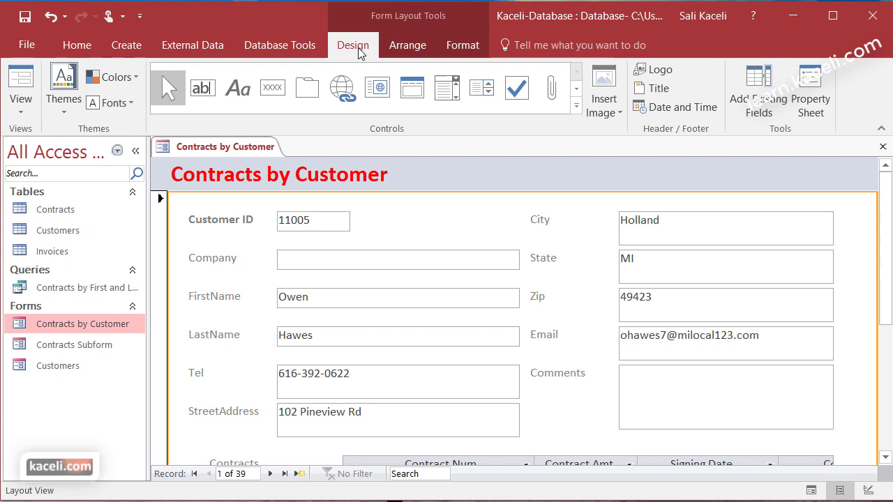
Look through the layout arrangement and formatting commands, then return to the design commands
{"action": "left_click", "coordinate": [409, 48]}
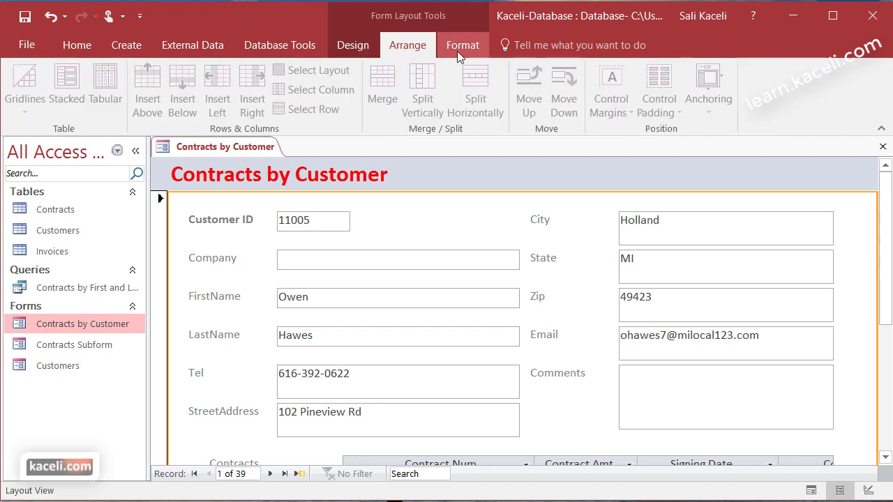
{"action": "left_click", "coordinate": [458, 47]}
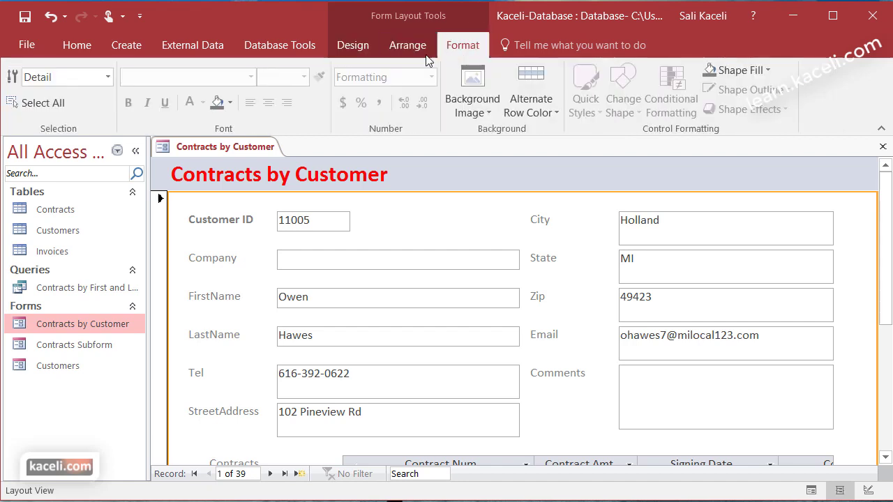
{"action": "left_click", "coordinate": [371, 51]}
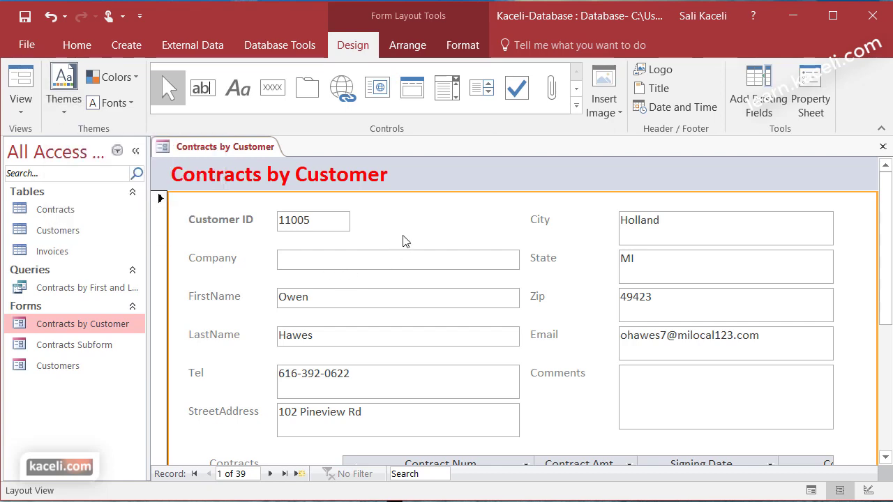
Shrink the Tel box to one line high and the width of the phone number
{"action": "left_click", "coordinate": [329, 382]}
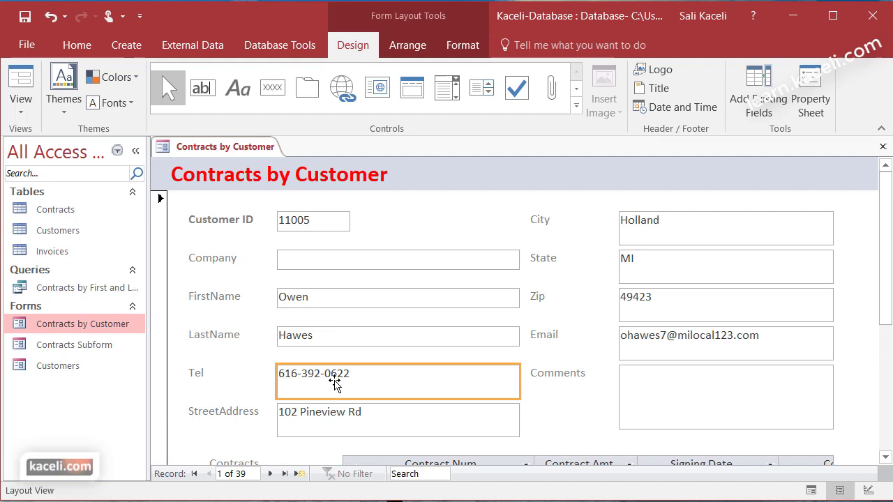
{"action": "left_click_drag", "start_coordinate": [343, 399], "coordinate": [419, 384]}
{"action": "left_click_drag", "start_coordinate": [520, 374], "coordinate": [366, 374]}
{"action": "left_click", "coordinate": [368, 408]}
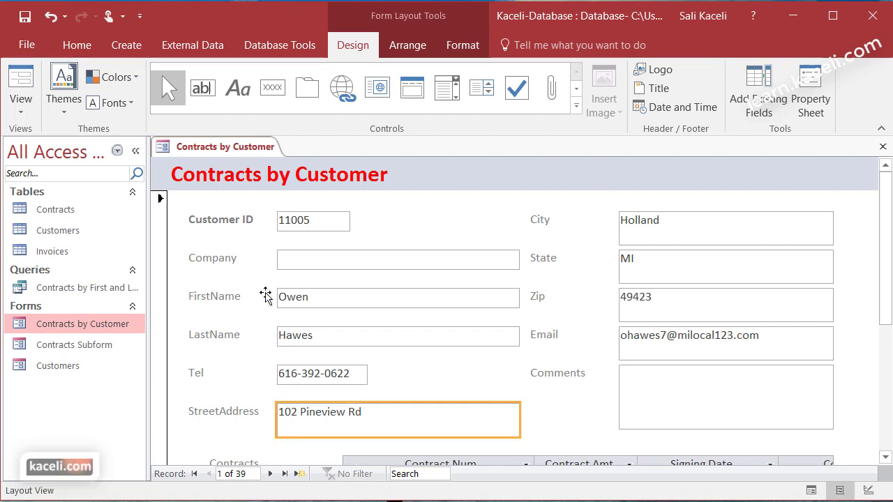
{"action": "left_click", "coordinate": [397, 224]}
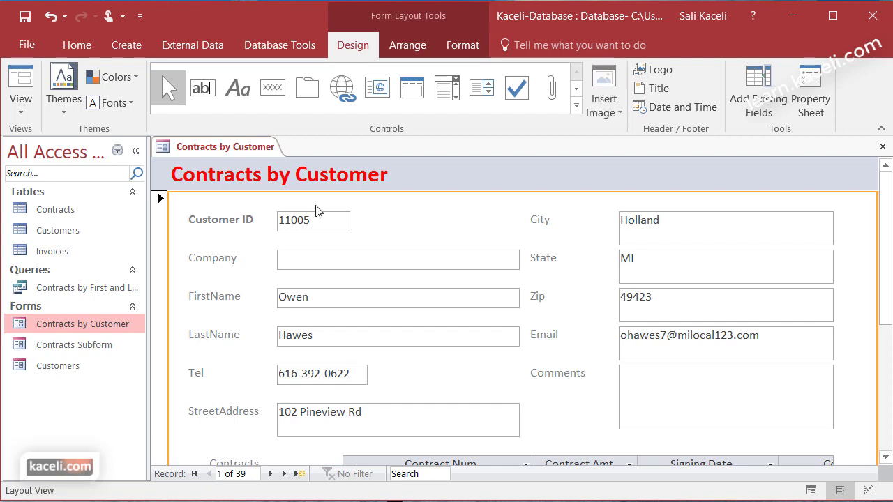
{"action": "left_click", "coordinate": [77, 119]}
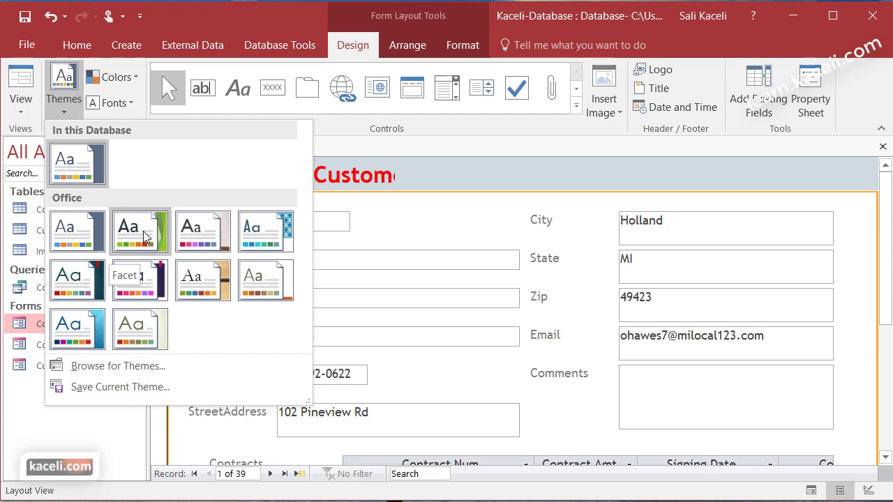
{"action": "left_click", "coordinate": [93, 237]}
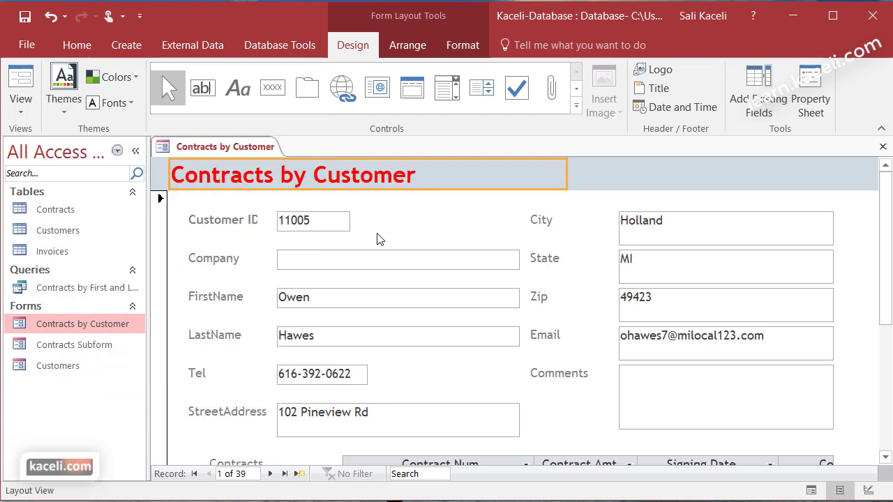
{"action": "left_click", "coordinate": [134, 81]}
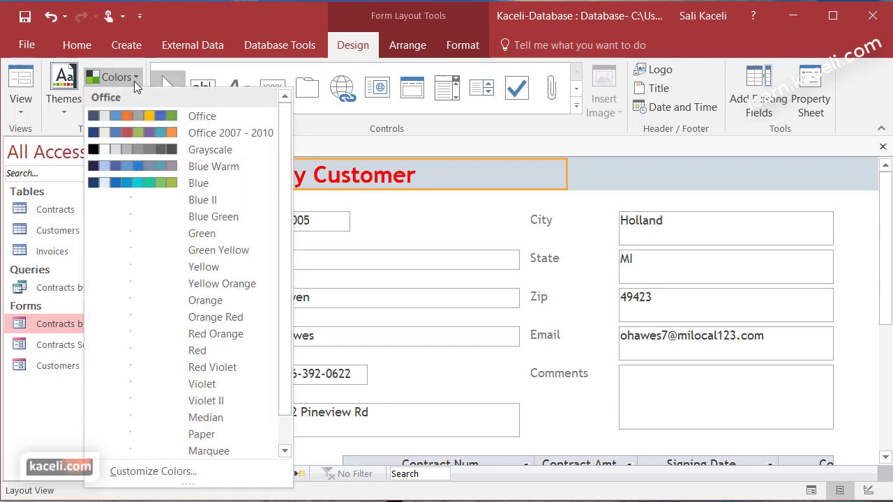
{"action": "left_click", "coordinate": [142, 117]}
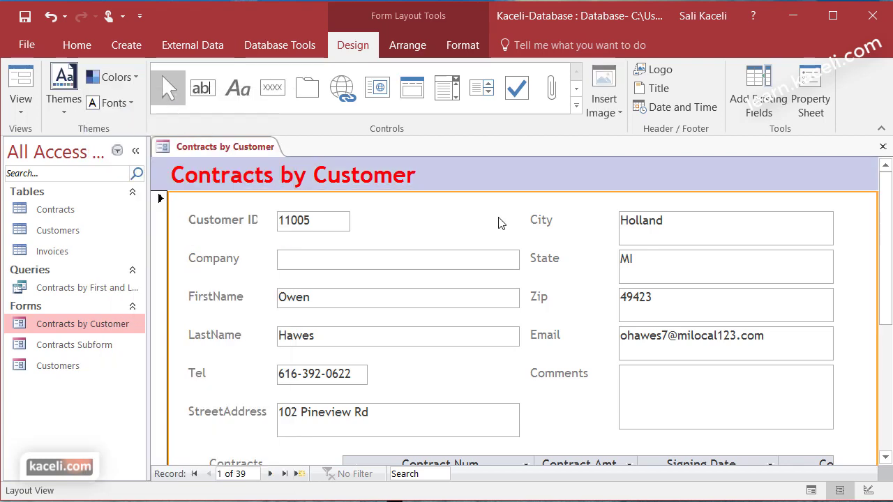
{"action": "left_click", "coordinate": [131, 105]}
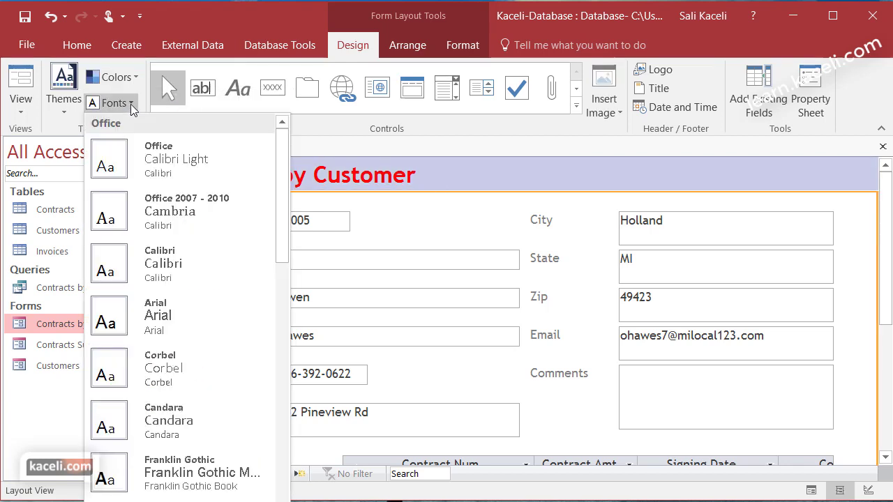
{"action": "left_click", "coordinate": [471, 221]}
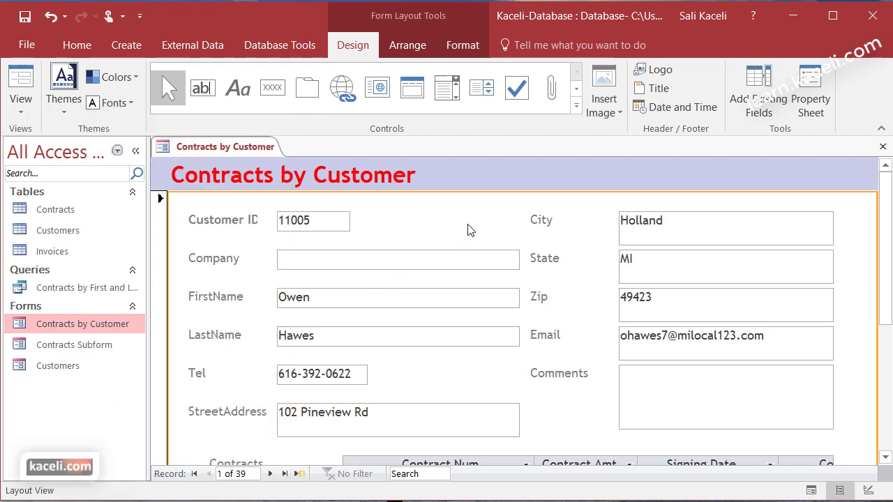
{"action": "left_click", "coordinate": [454, 175]}
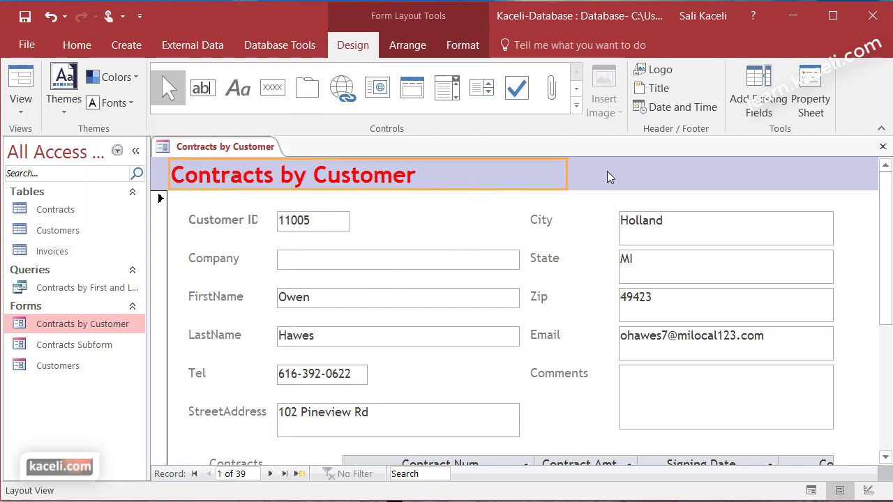
{"action": "left_click", "coordinate": [430, 215]}
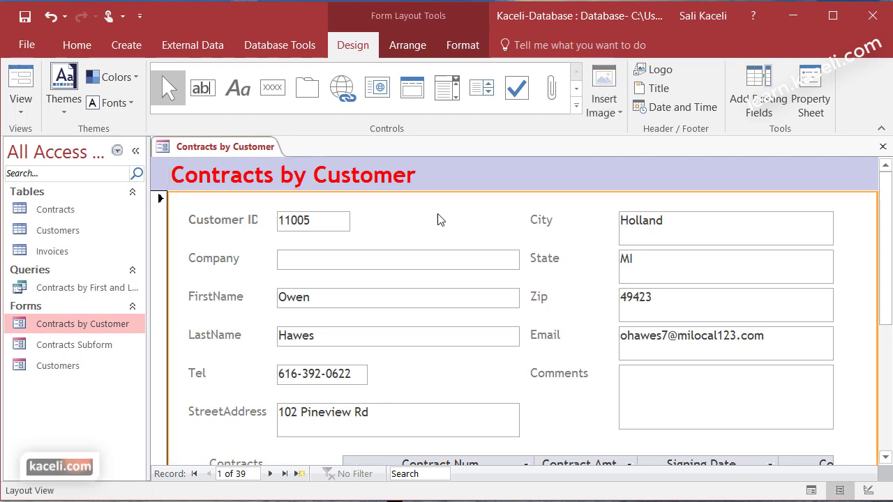
{"action": "left_click", "coordinate": [610, 112]}
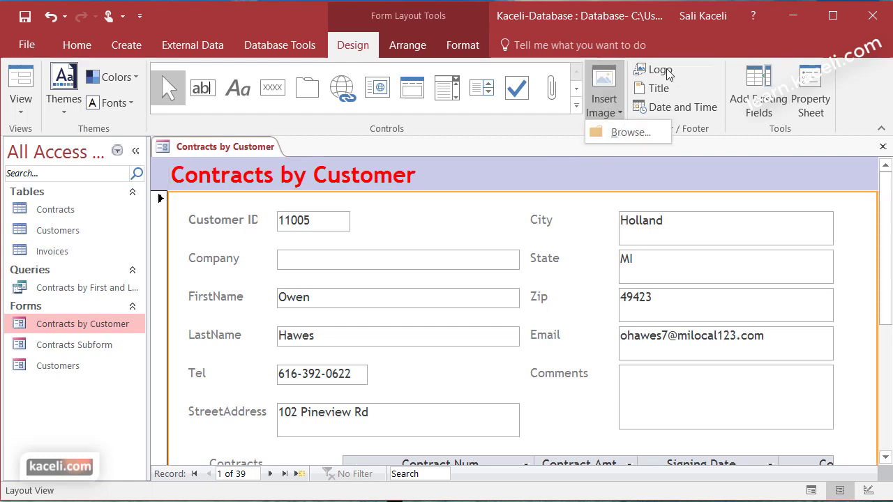
{"action": "left_click", "coordinate": [685, 78]}
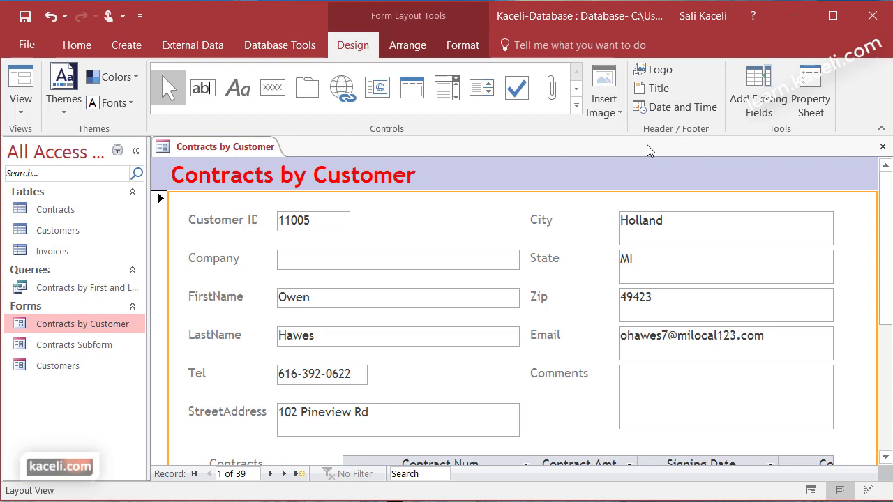
{"action": "left_click", "coordinate": [665, 387]}
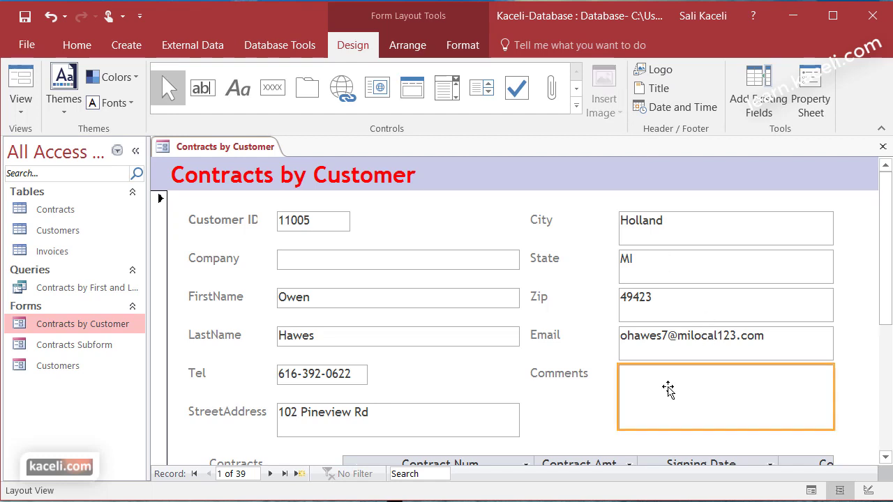
{"action": "left_click", "coordinate": [813, 102]}
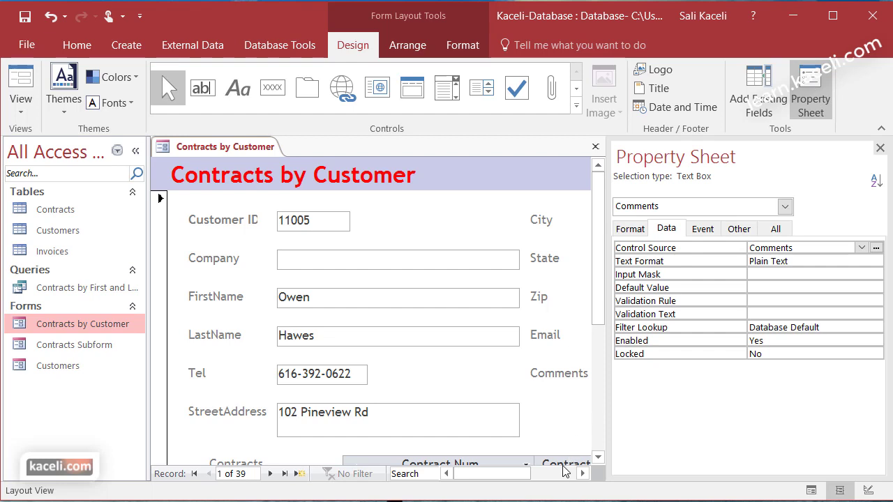
{"action": "left_click", "coordinate": [566, 473]}
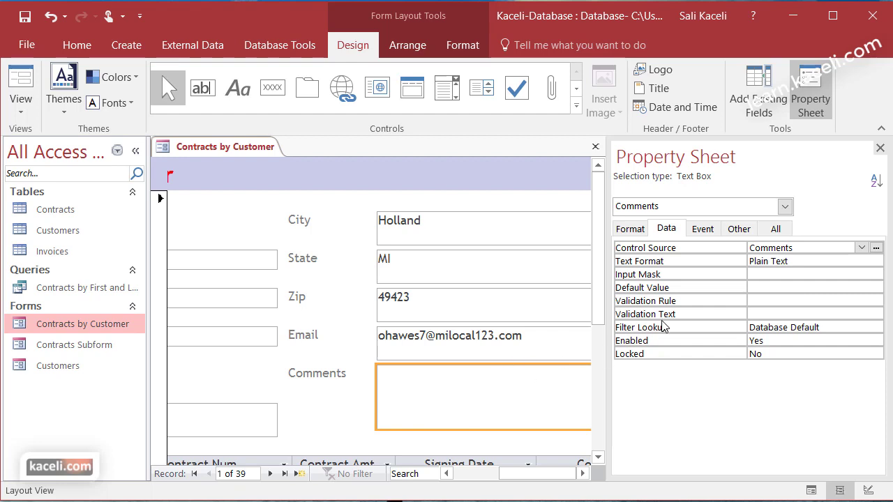
{"action": "left_click", "coordinate": [861, 248]}
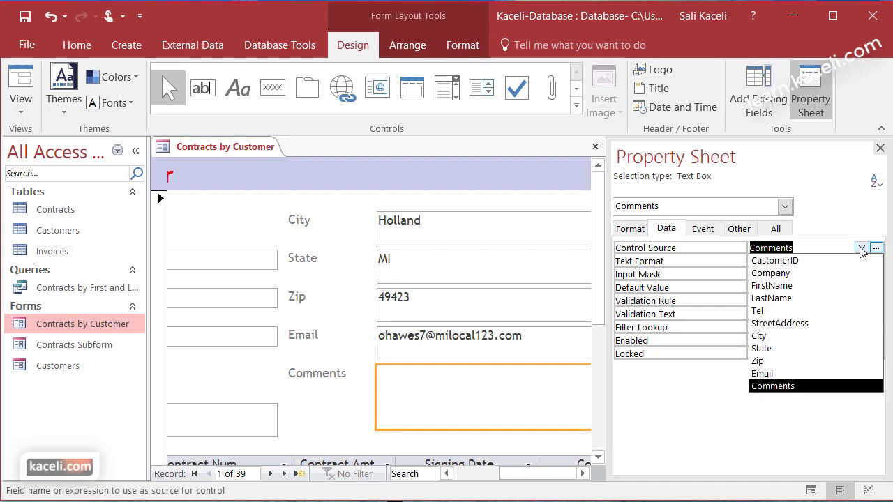
{"action": "left_click", "coordinate": [775, 229]}
{"action": "mouse_move", "coordinate": [877, 255]}
{"action": "left_mouse_down"}
{"action": "mouse_move", "coordinate": [880, 469]}
{"action": "mouse_move", "coordinate": [876, 253]}
{"action": "left_mouse_up"}
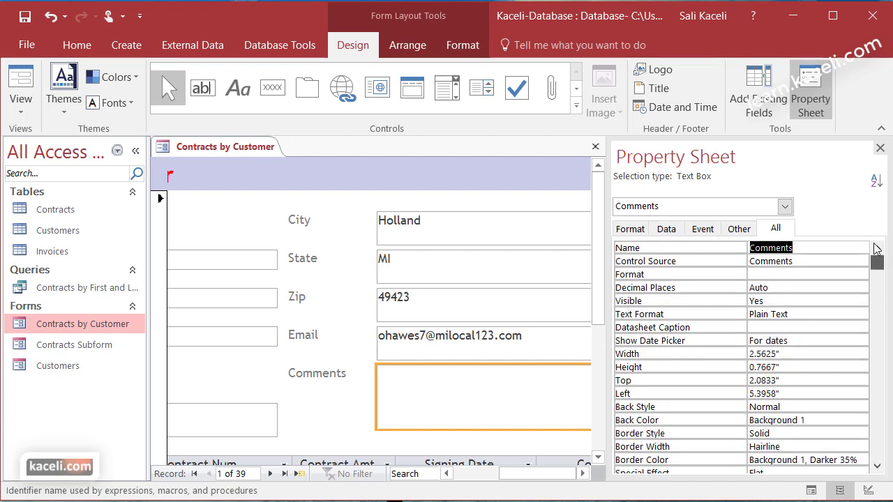
{"action": "left_click", "coordinate": [645, 230]}
{"action": "left_click", "coordinate": [666, 230]}
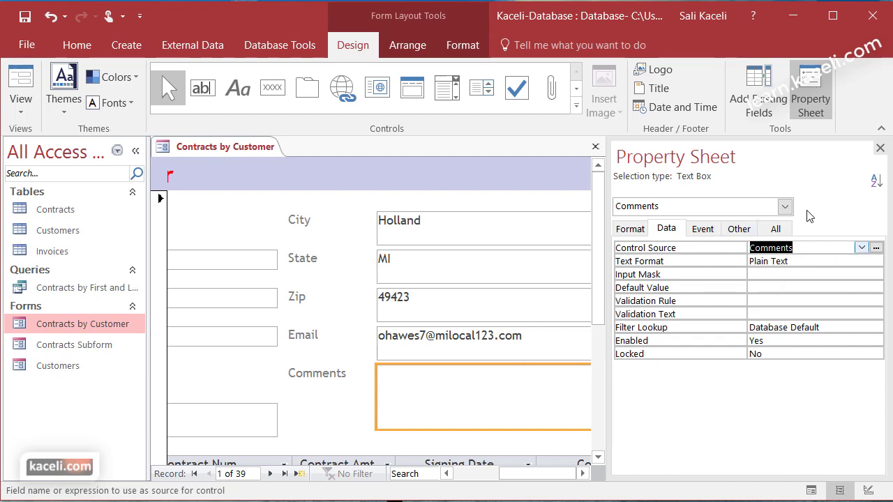
{"action": "left_click", "coordinate": [880, 147]}
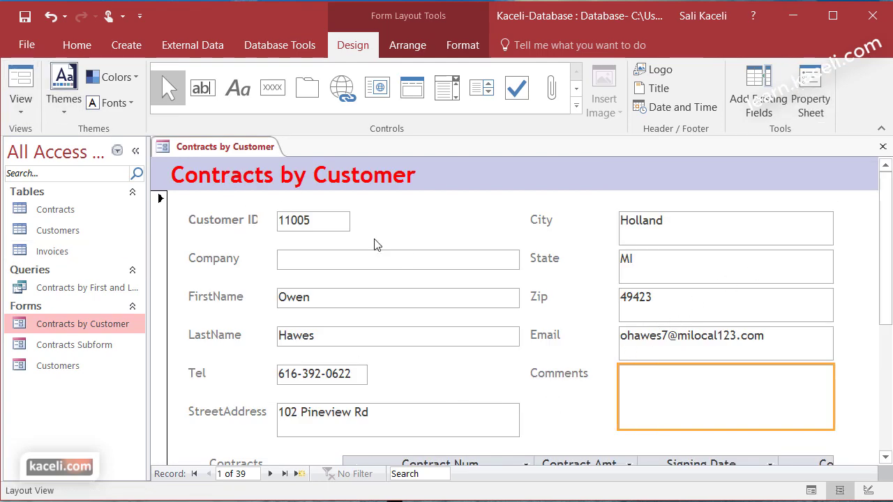
Switch to Design View, saving both forms when prompted
{"action": "left_click", "coordinate": [34, 112]}
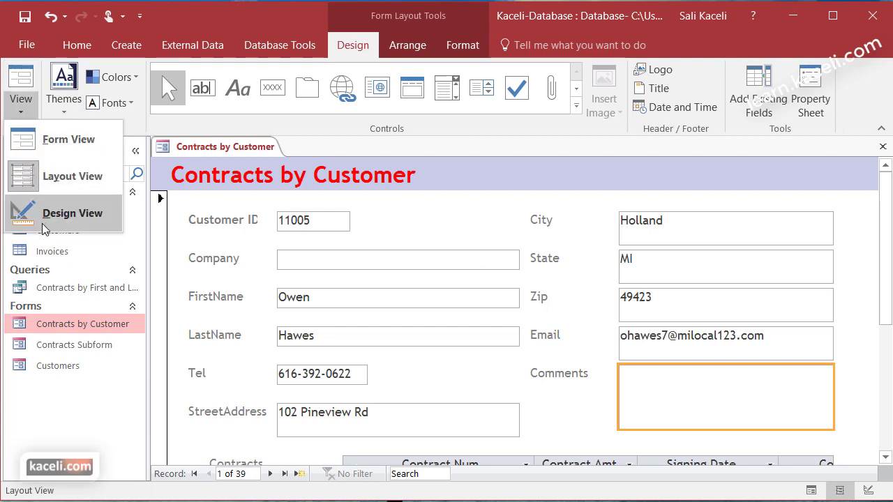
{"action": "left_click", "coordinate": [70, 213]}
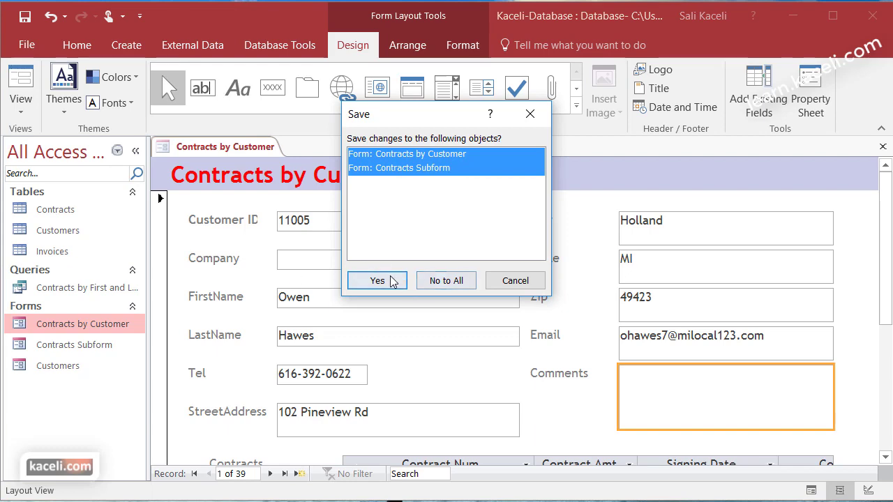
{"action": "left_click", "coordinate": [371, 281]}
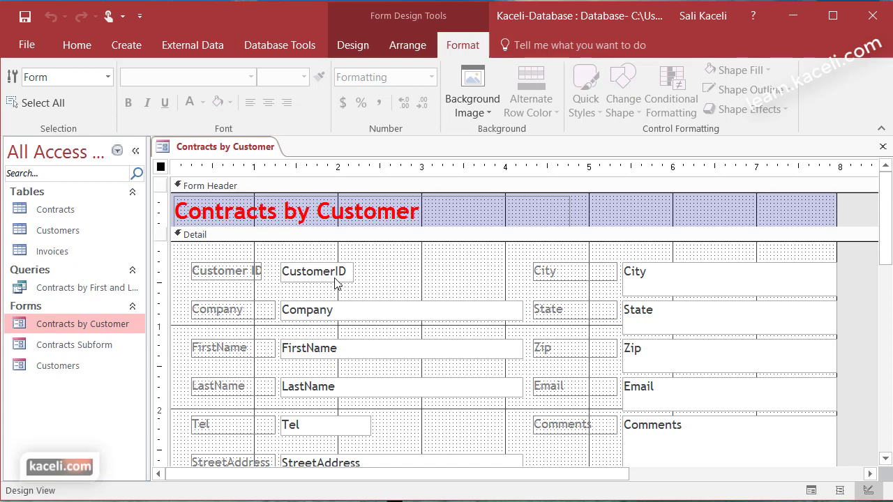
Drag the StreetAddress box's bottom edge up to make it shorter
{"action": "left_click", "coordinate": [335, 271]}
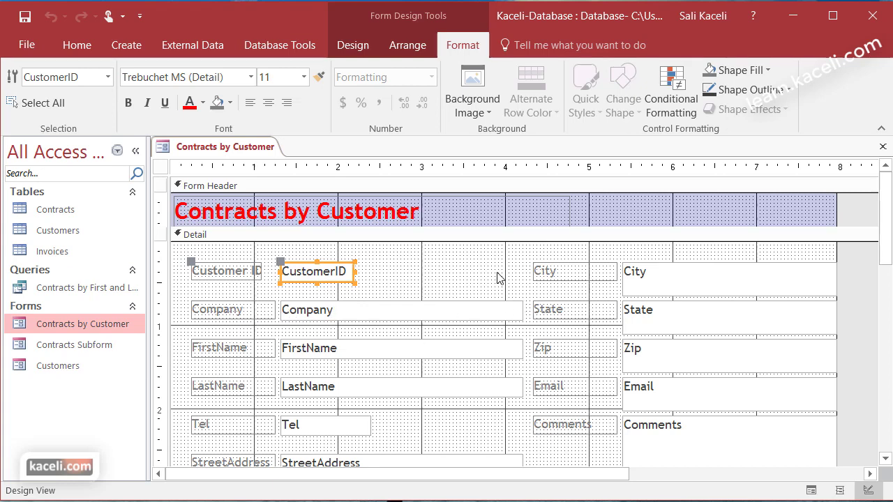
{"action": "left_click", "coordinate": [392, 276]}
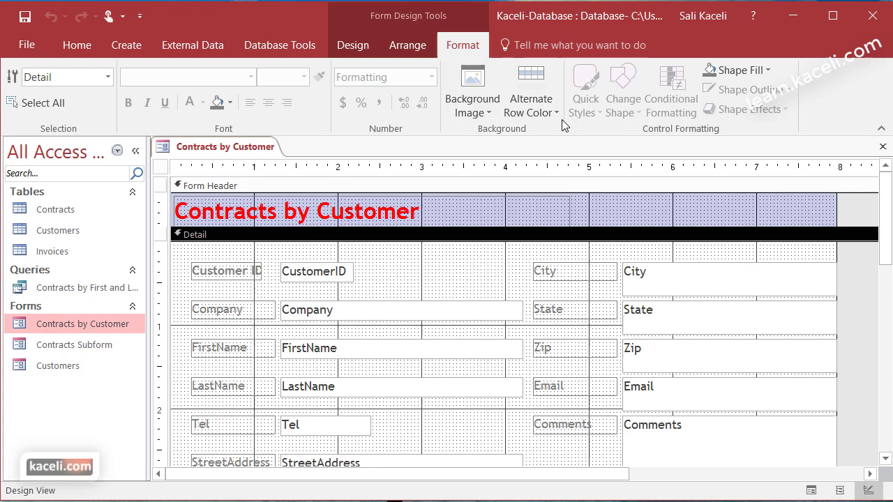
{"action": "left_click", "coordinate": [494, 109]}
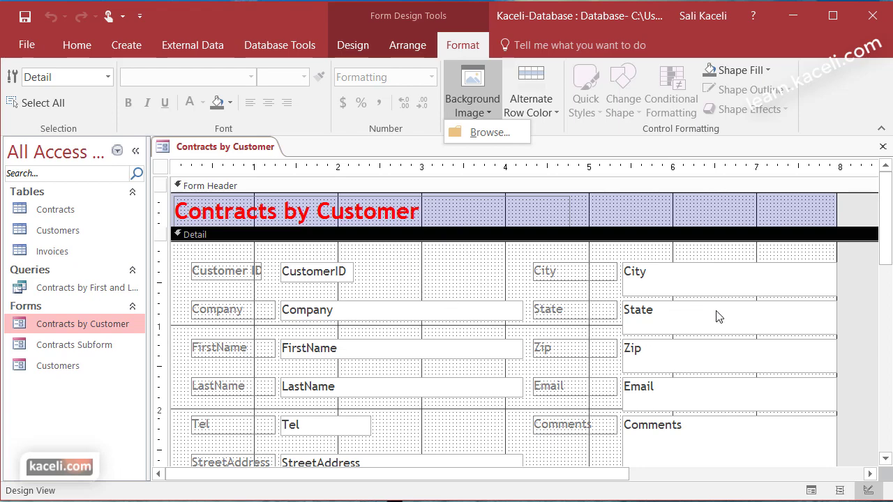
{"action": "scroll", "coordinate": [480, 376], "scroll_direction": "down", "scroll_amount": 10}
{"action": "scroll", "coordinate": [301, 333], "scroll_direction": "up", "scroll_amount": 8}
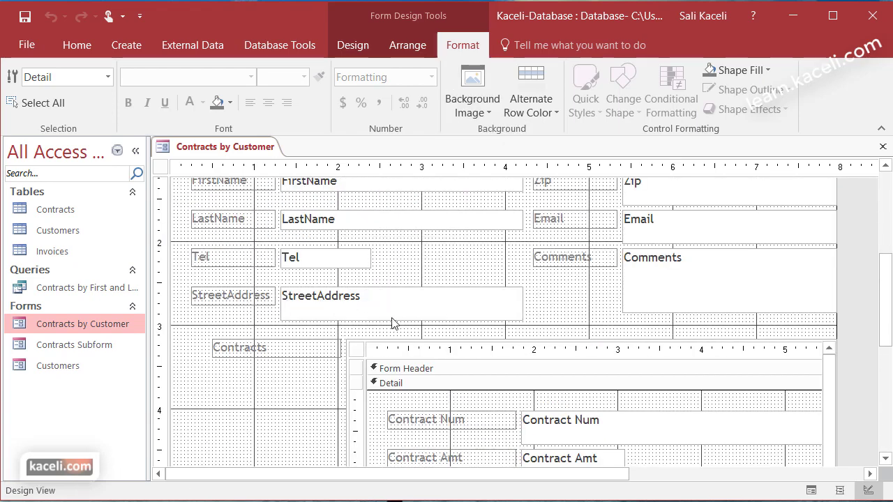
{"action": "left_click", "coordinate": [369, 312]}
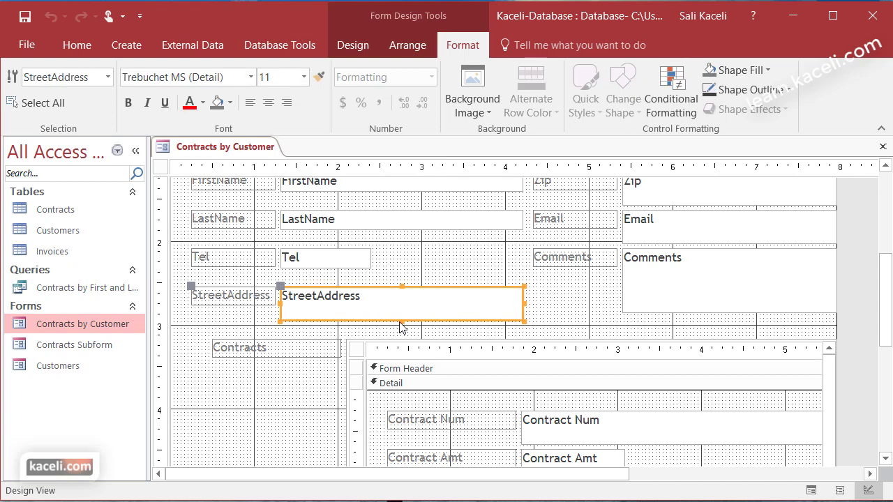
{"action": "left_click_drag", "start_coordinate": [400, 322], "coordinate": [391, 307]}
{"action": "left_click", "coordinate": [558, 305]}
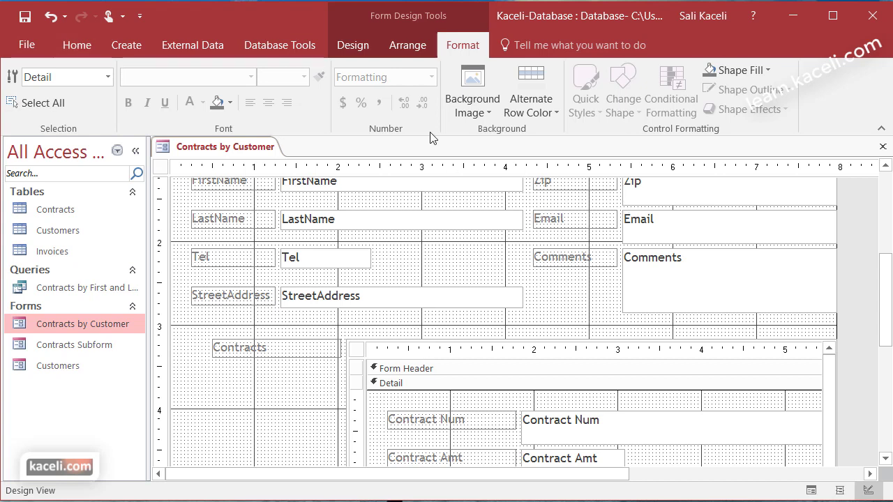
Close the Contracts by Customer design and confirm saving over the existing form
{"action": "left_click", "coordinate": [407, 46]}
{"action": "left_click", "coordinate": [347, 46]}
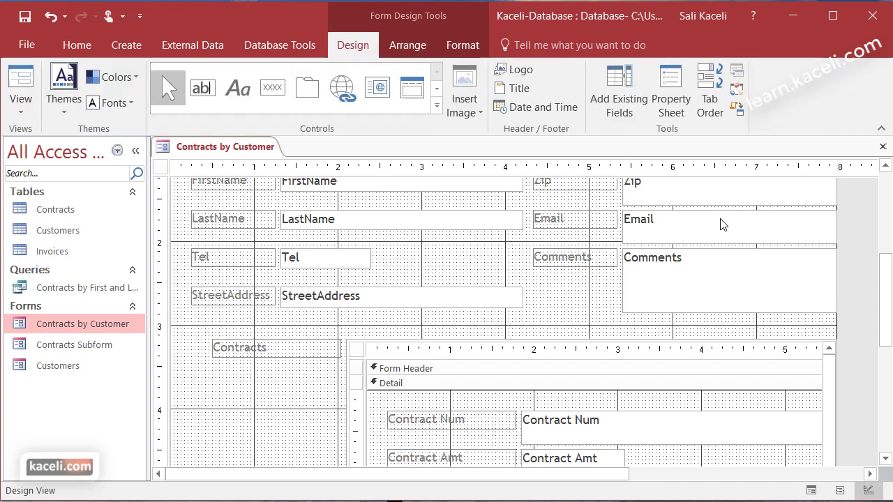
{"action": "left_click", "coordinate": [881, 147]}
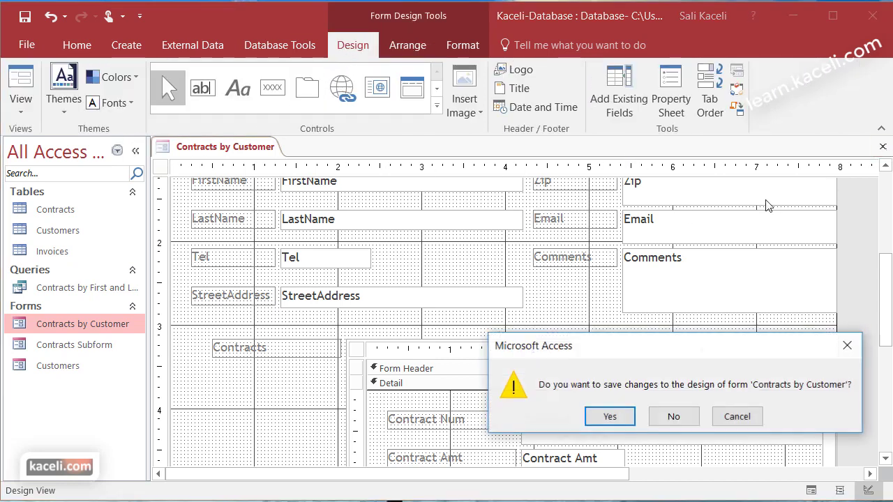
{"action": "left_click", "coordinate": [609, 416]}
{"action": "left_click", "coordinate": [635, 382]}
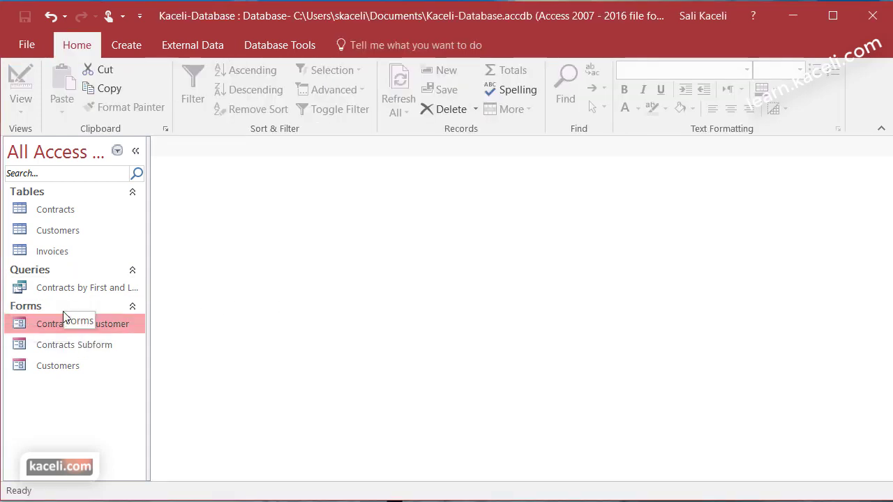
Open Contracts by Customer from the Navigation Pane in Form View and review its Contracts records
{"action": "double_click", "coordinate": [47, 324]}
{"action": "scroll", "coordinate": [405, 331], "scroll_direction": "down", "scroll_amount": 2}
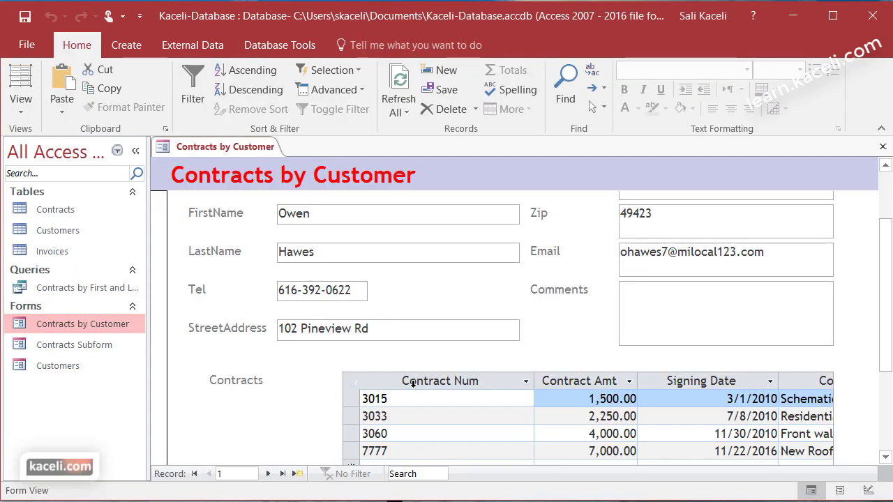
{"action": "scroll", "coordinate": [433, 329], "scroll_direction": "up", "scroll_amount": 2}
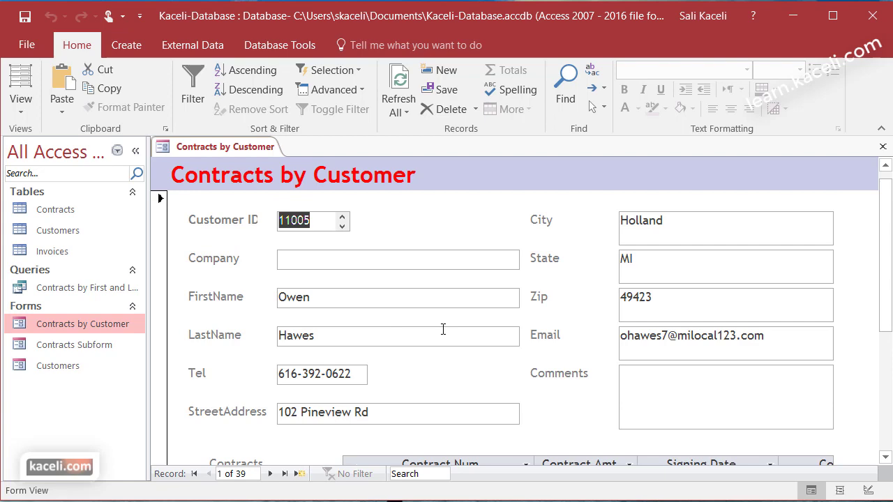
{"action": "scroll", "coordinate": [432, 330], "scroll_direction": "down", "scroll_amount": 5}
{"action": "scroll", "coordinate": [408, 334], "scroll_direction": "up", "scroll_amount": 5}
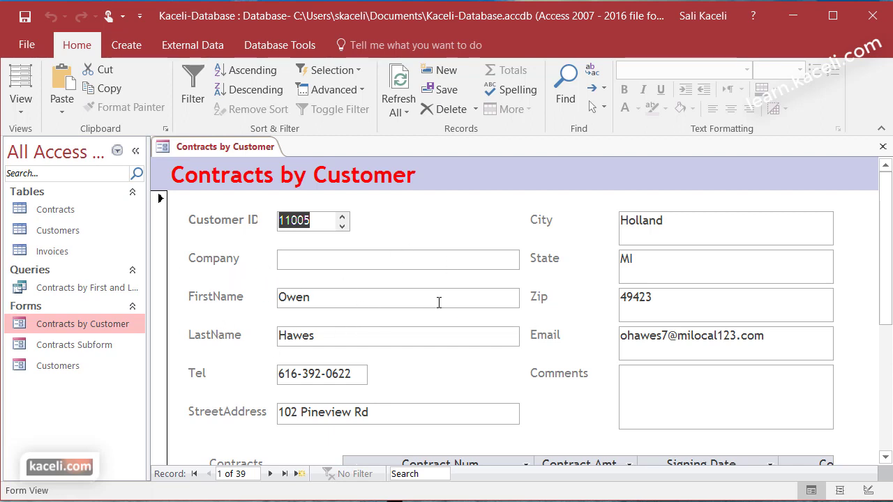
{"action": "scroll", "coordinate": [442, 292], "scroll_direction": "down", "scroll_amount": 3}
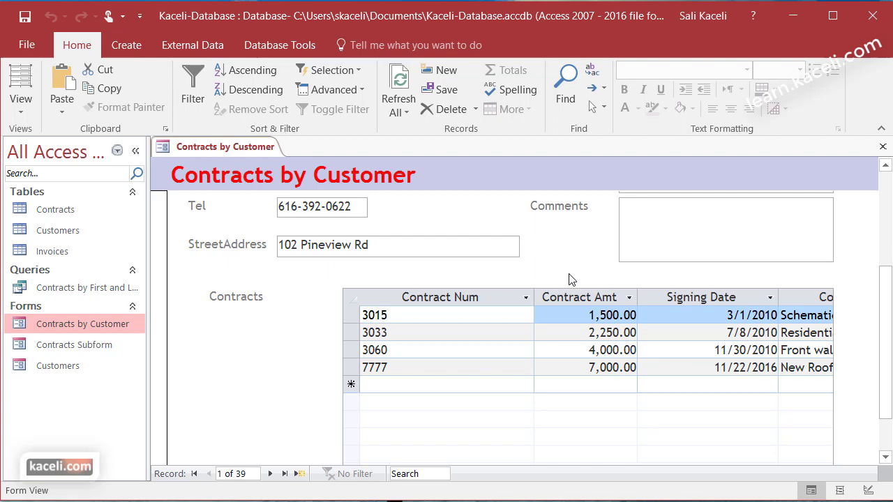
{"action": "scroll", "coordinate": [472, 260], "scroll_direction": "up", "scroll_amount": 3}
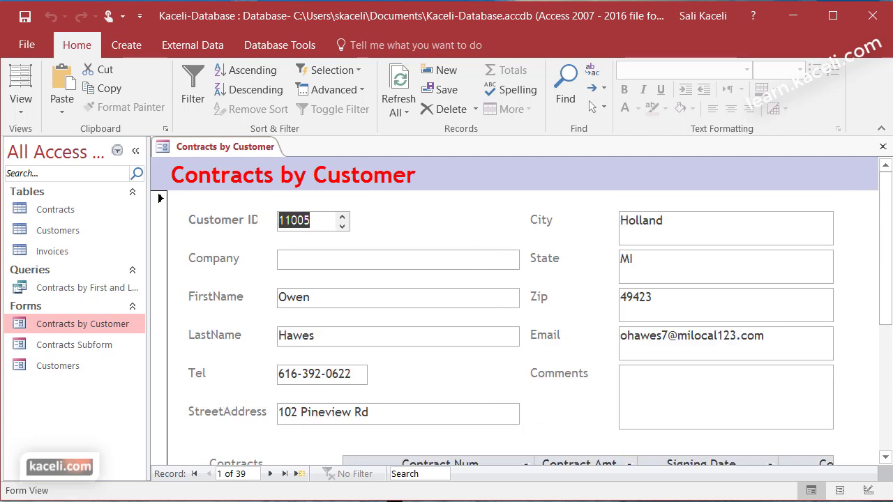